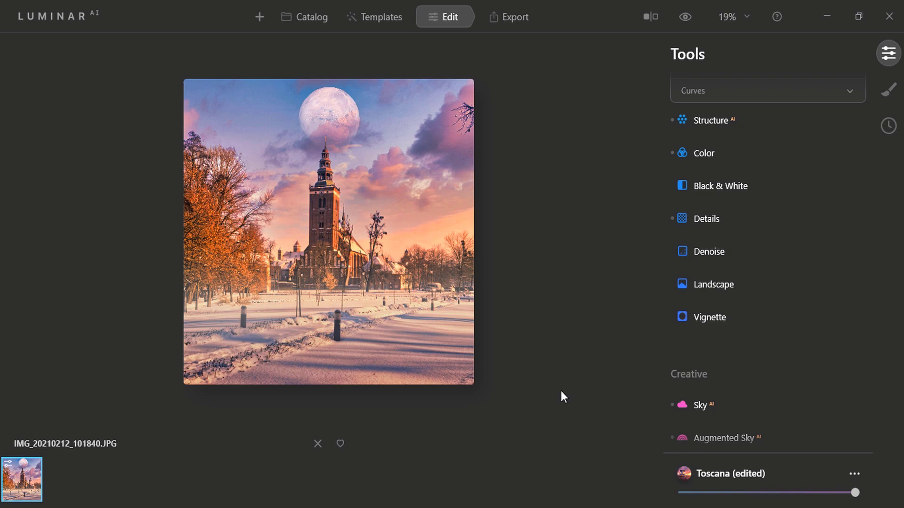
Show the edited church photo beside its original in a split before/after view, moving the divider
left_click(650, 17)
mouse_move(233, 279)
left_mouse_down()
mouse_move(522, 273)
mouse_move(104, 277)
left_mouse_up()
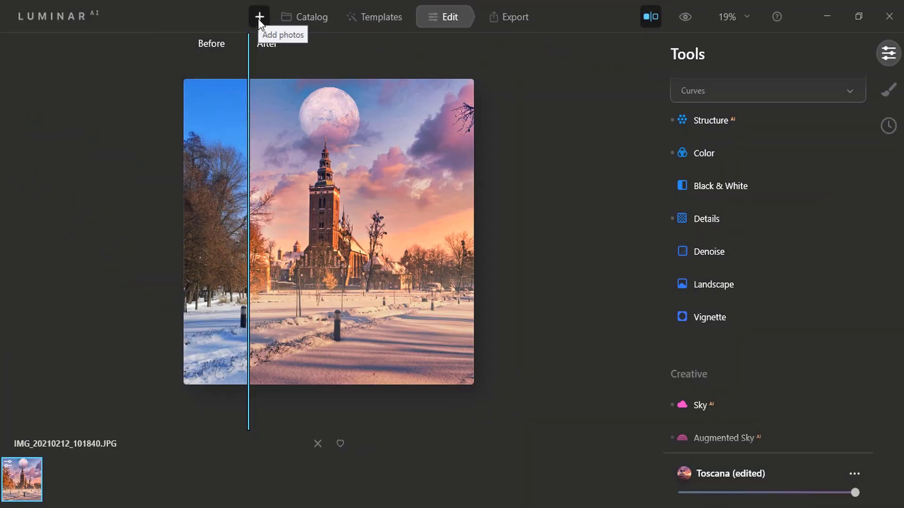
Import 1a.jpg from the kıs masalı folder as a single image and open it
left_click(258, 19)
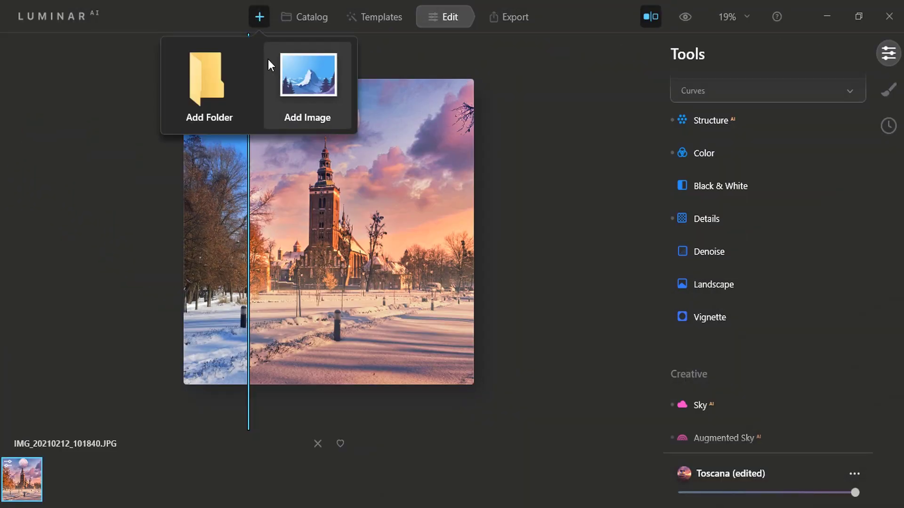
left_click(320, 86)
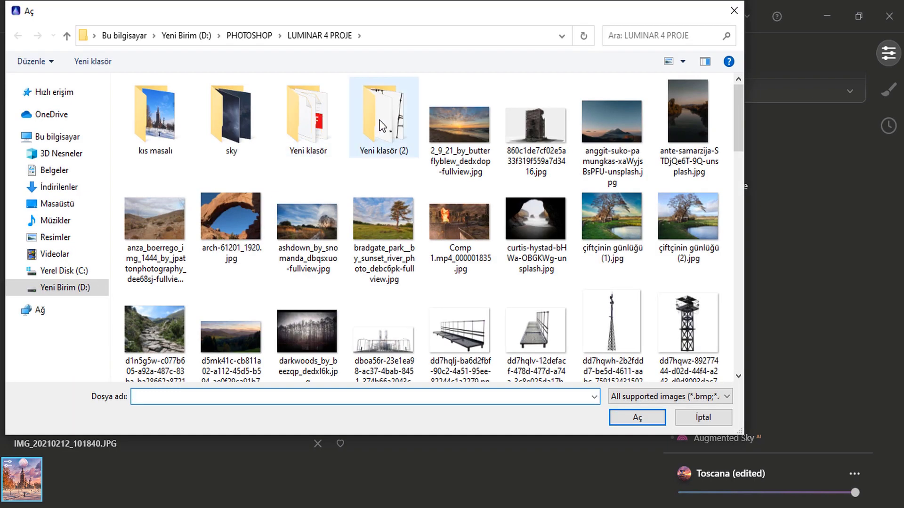
double_click(168, 111)
left_click(168, 111)
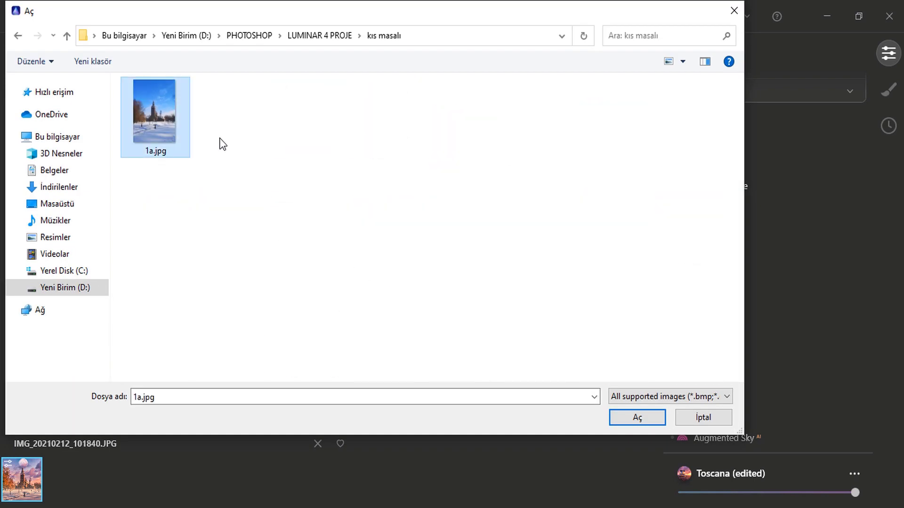
left_click(634, 417)
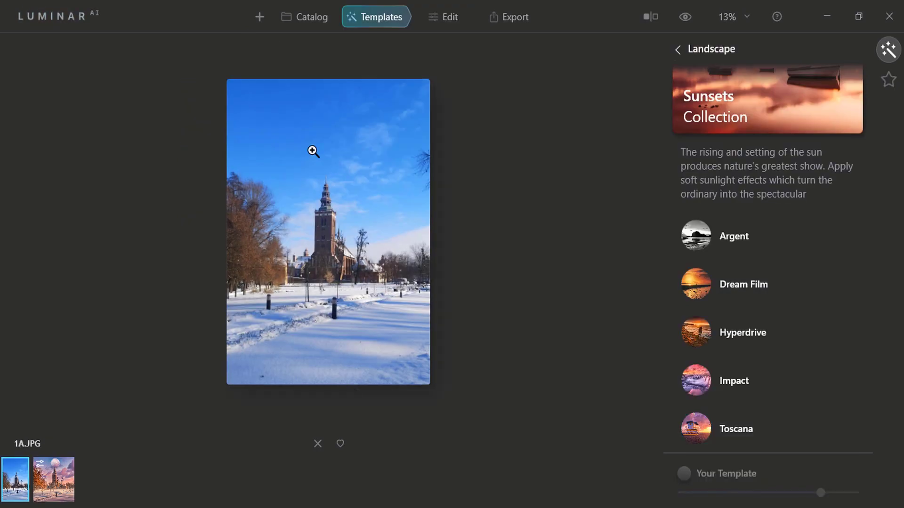
Apply the Toscana template from Landscape > Sunsets to the church photo, then switch to Edit
scroll(721, 91, "up", 1)
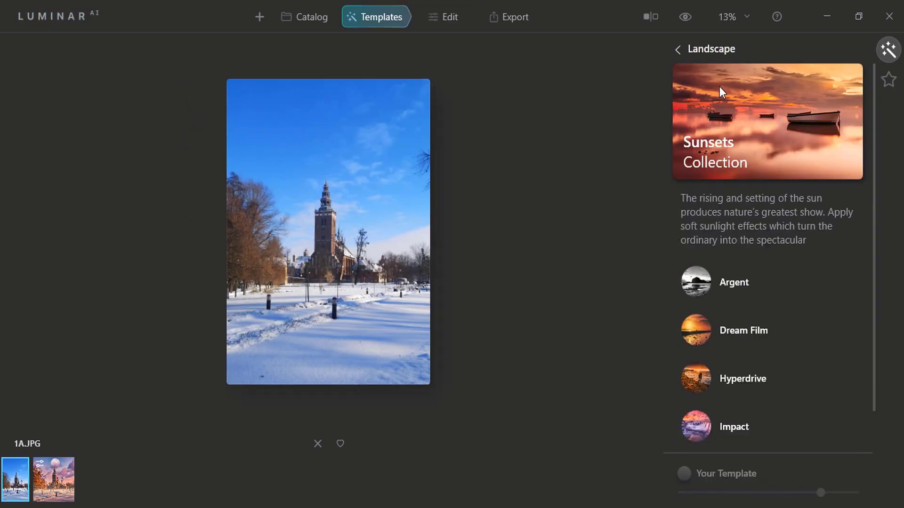
left_click(675, 50)
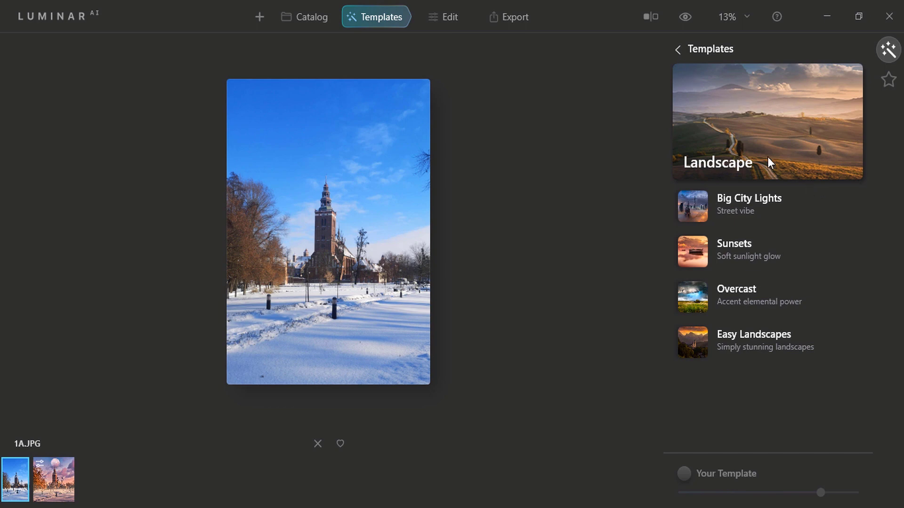
left_click(741, 249)
scroll(742, 426, "down", 1)
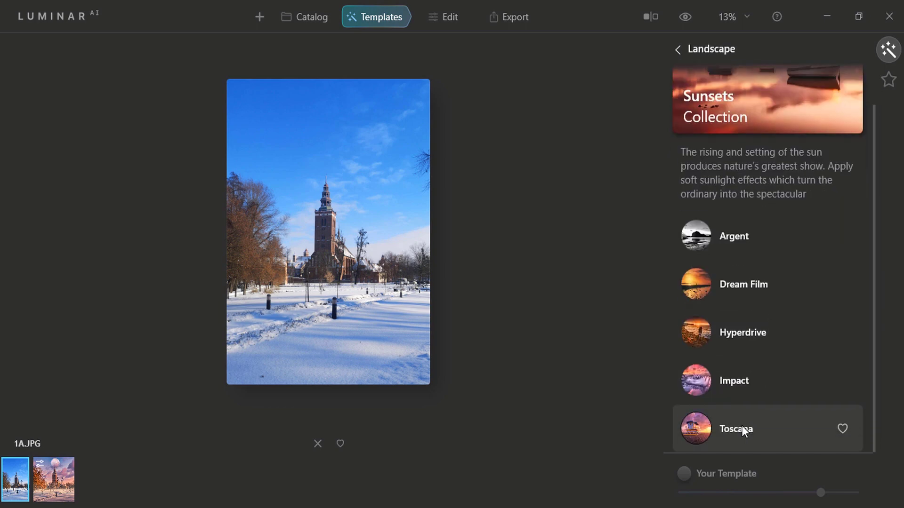
left_click(745, 431)
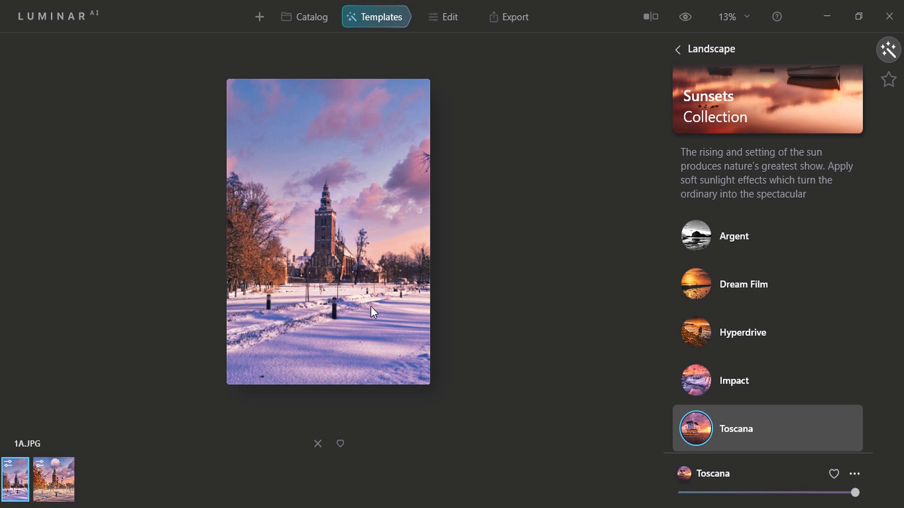
left_click(442, 16)
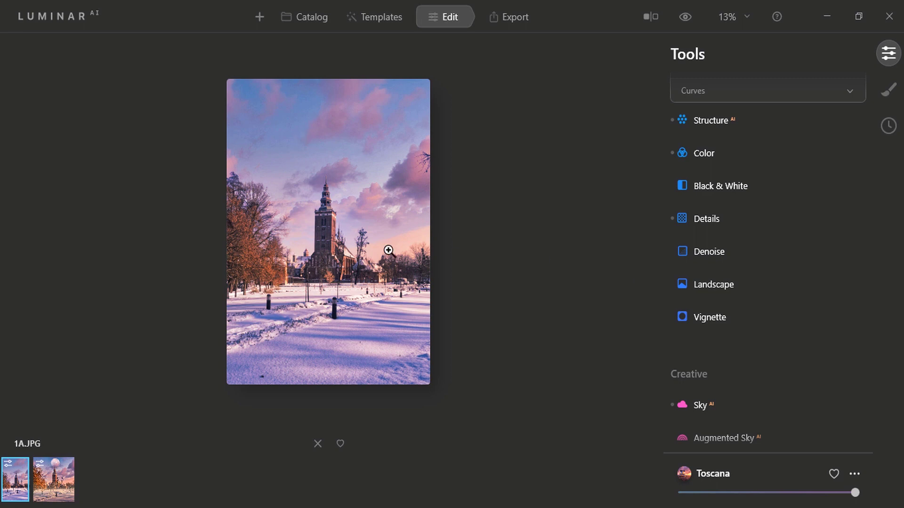
Expand Augmented Sky and add the Moon 1 sky object
scroll(363, 192, "up", 3)
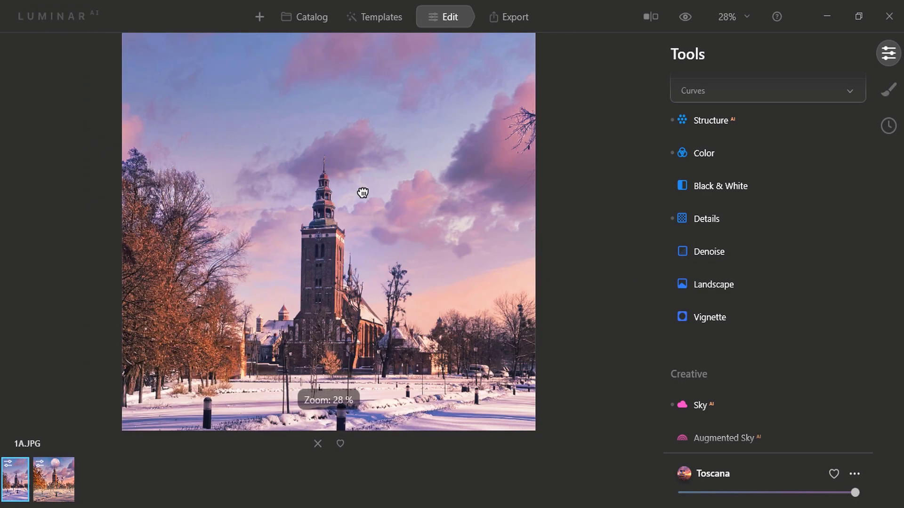
left_click(718, 436)
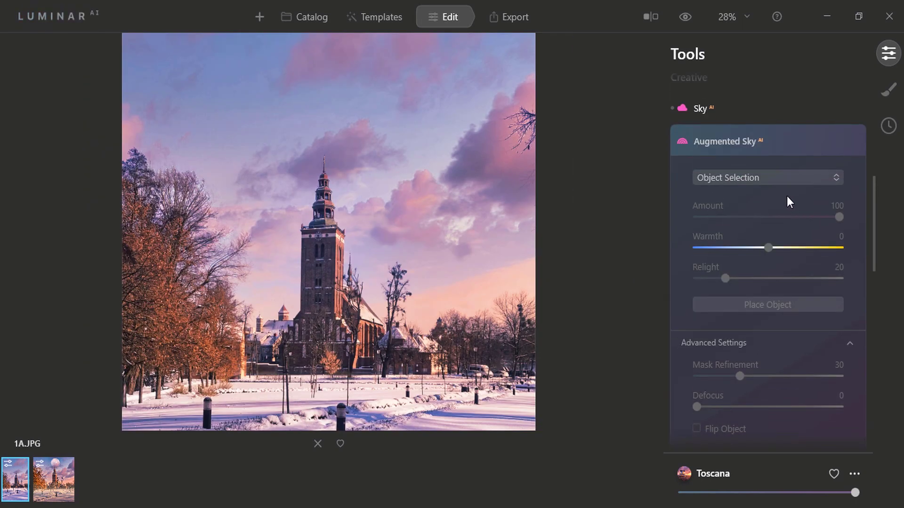
left_click(781, 182)
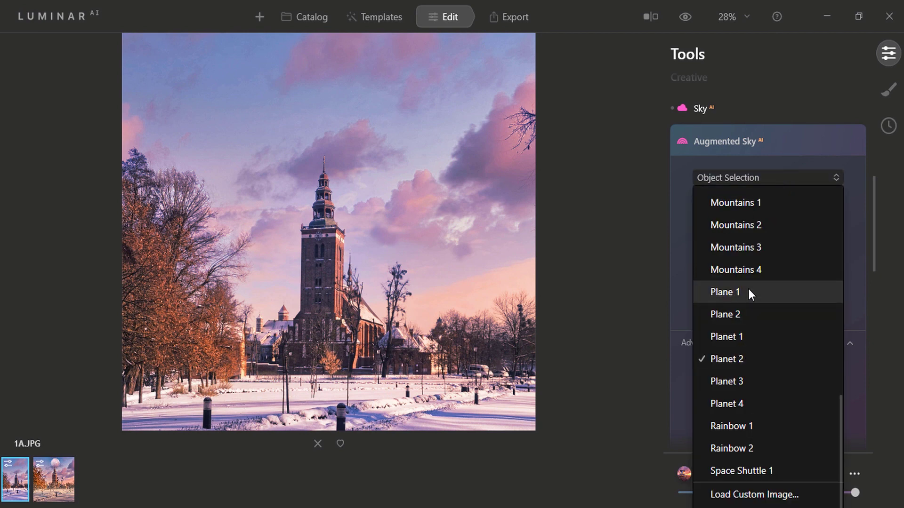
scroll(748, 292, "up", 3)
left_click(736, 360)
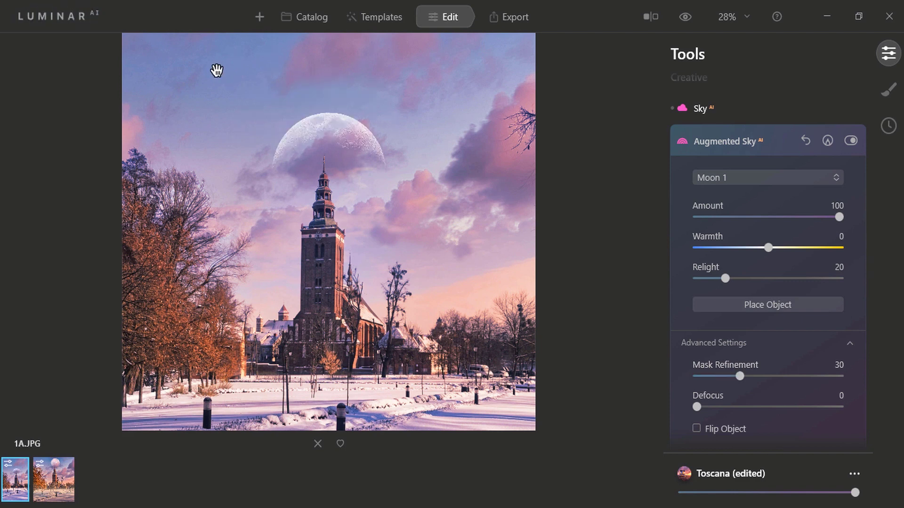
Swap the sky object to Planet 2, then Planet 1, and fit the photo in view
left_click(746, 177)
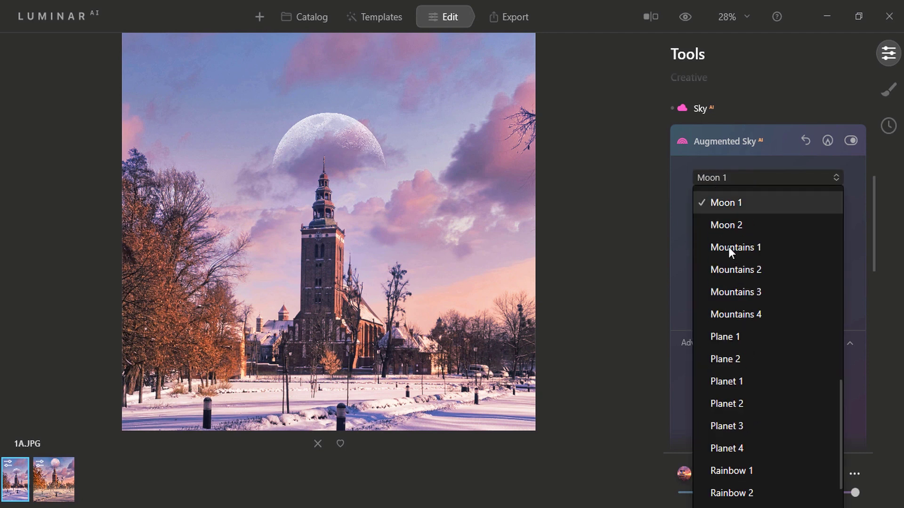
scroll(748, 361, "down", 2)
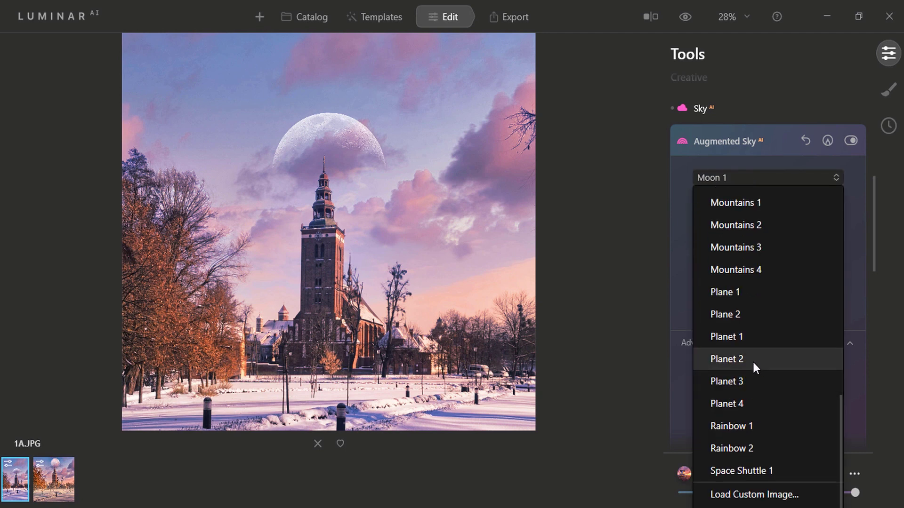
left_click(742, 359)
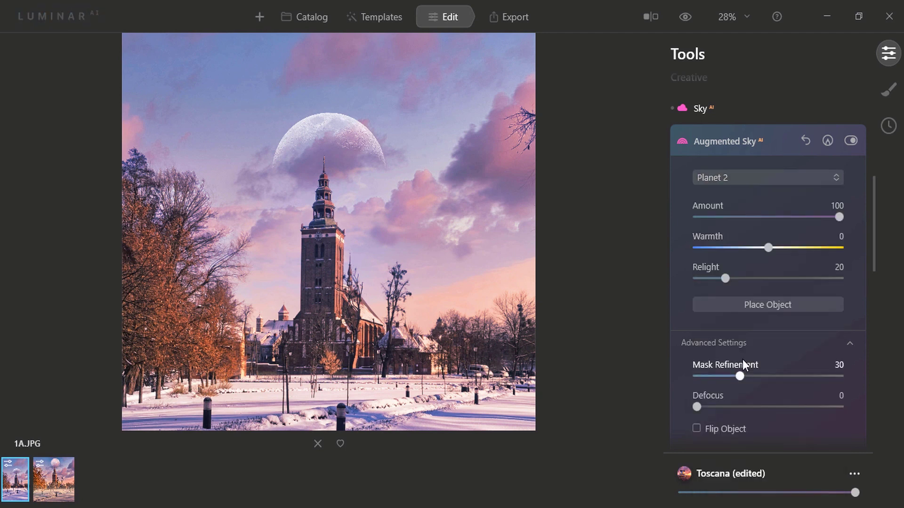
left_click(764, 180)
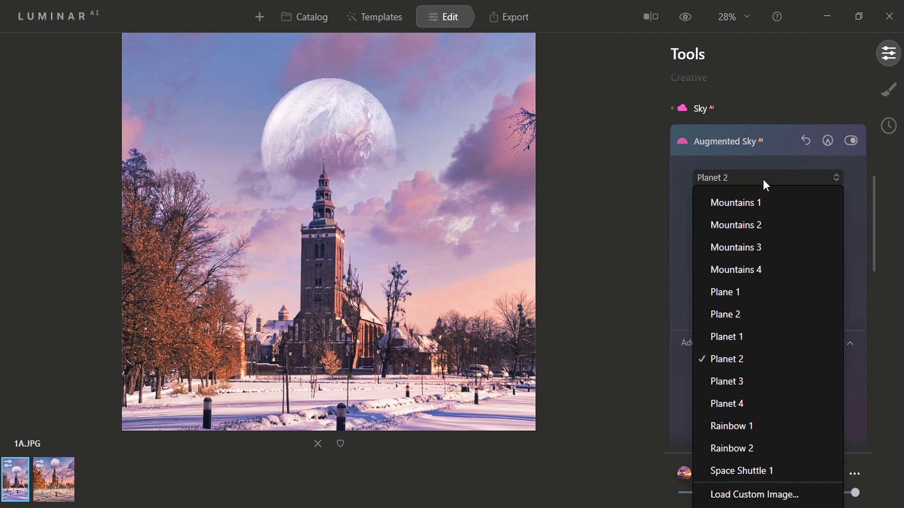
left_click(743, 335)
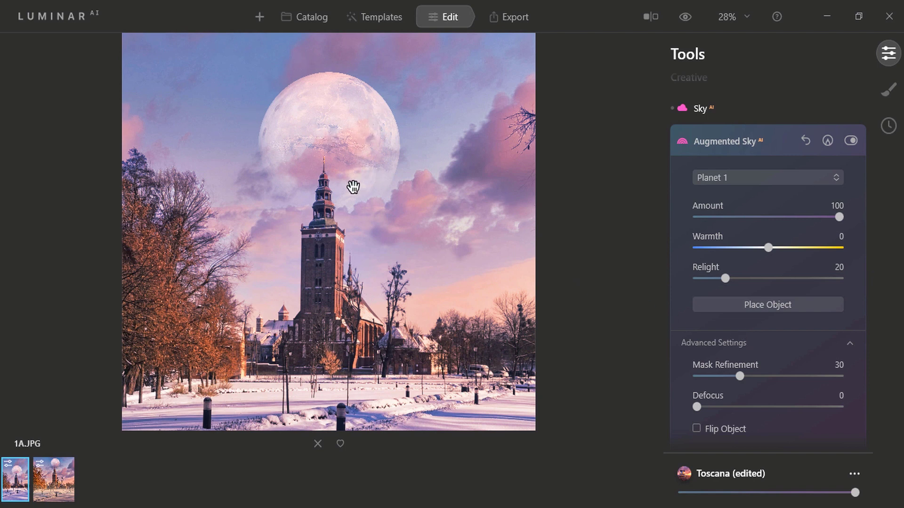
key("ctrl+0")
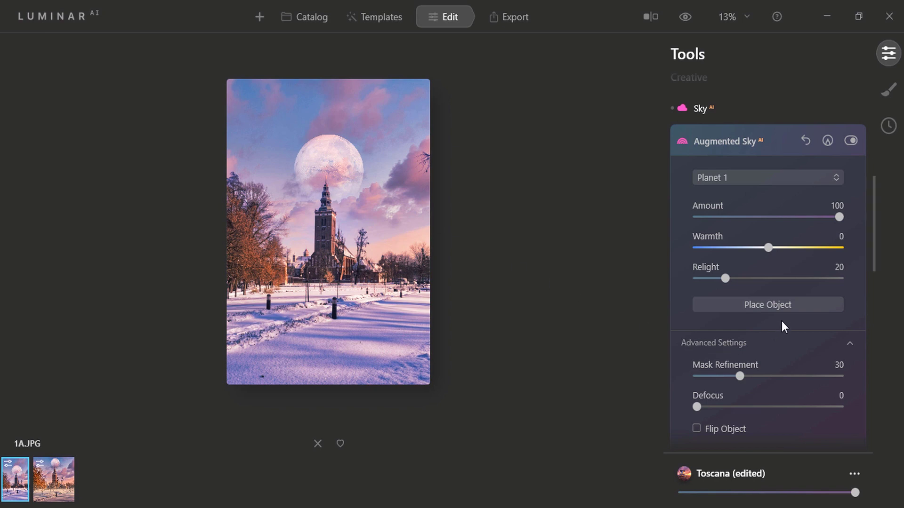
Shrink the planet with Place Object and position it just above the church spire
left_click(781, 306)
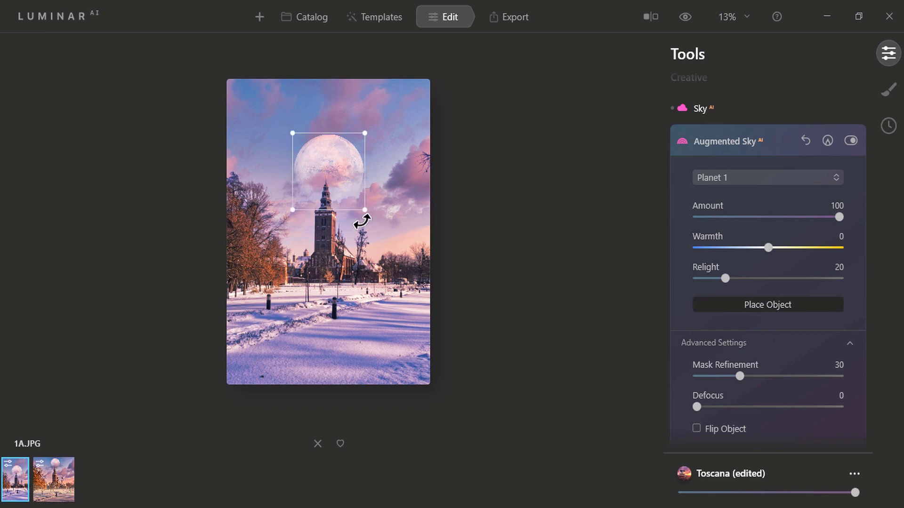
left_click_drag(344, 185, 336, 176)
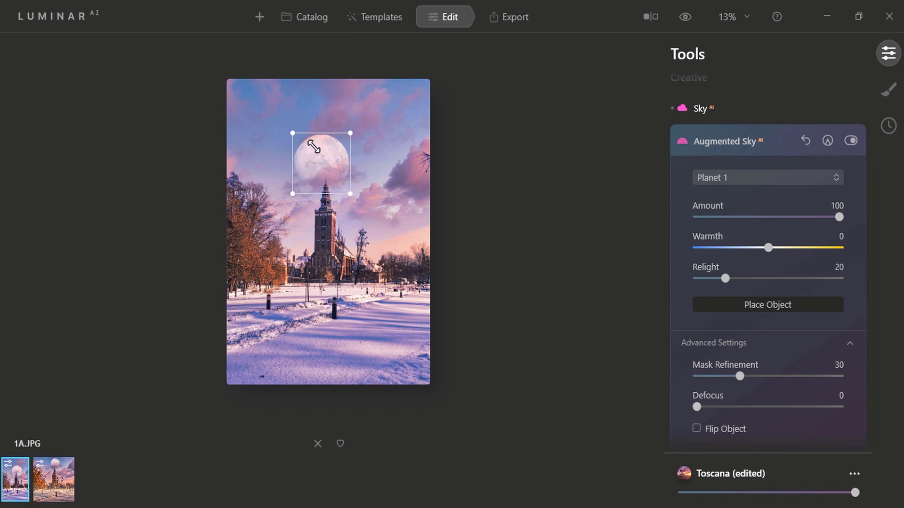
left_click_drag(319, 152, 321, 131)
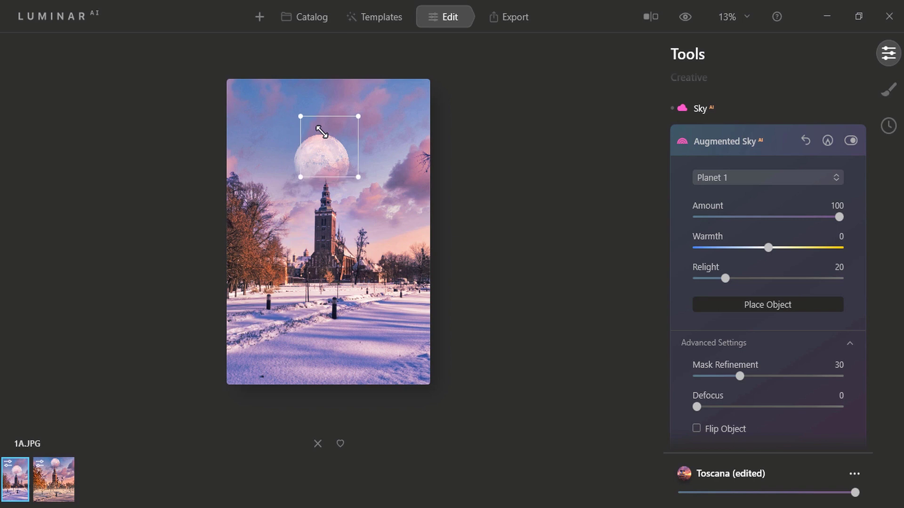
left_click_drag(322, 131, 319, 135)
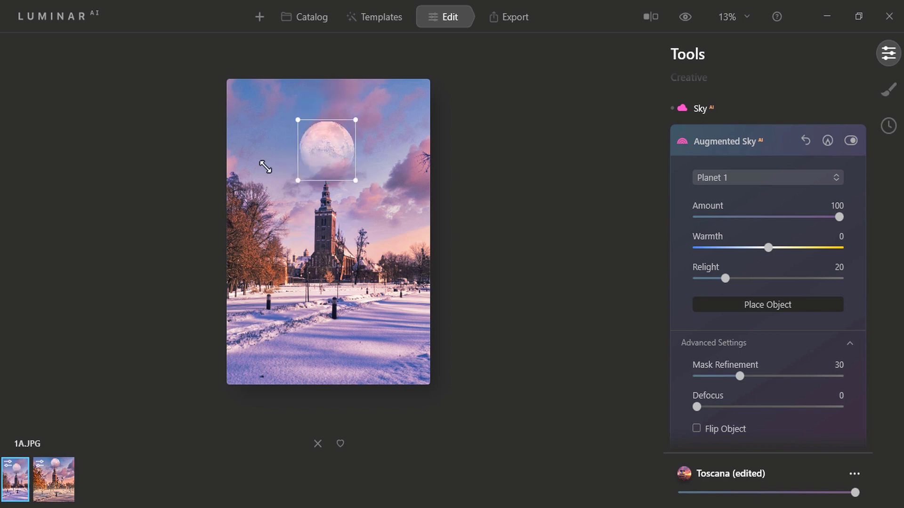
left_click(753, 107)
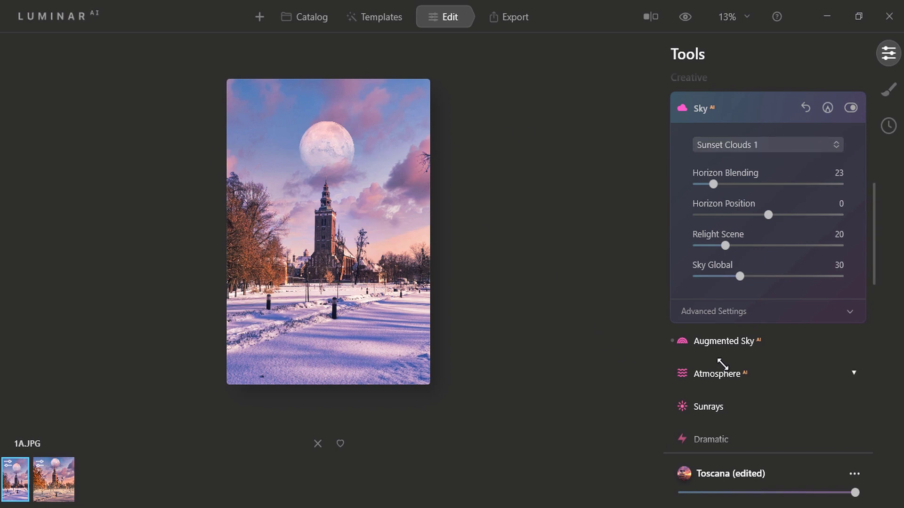
Change the Atmosphere type from Fog to Haze and set its amount to 28
left_click(721, 363)
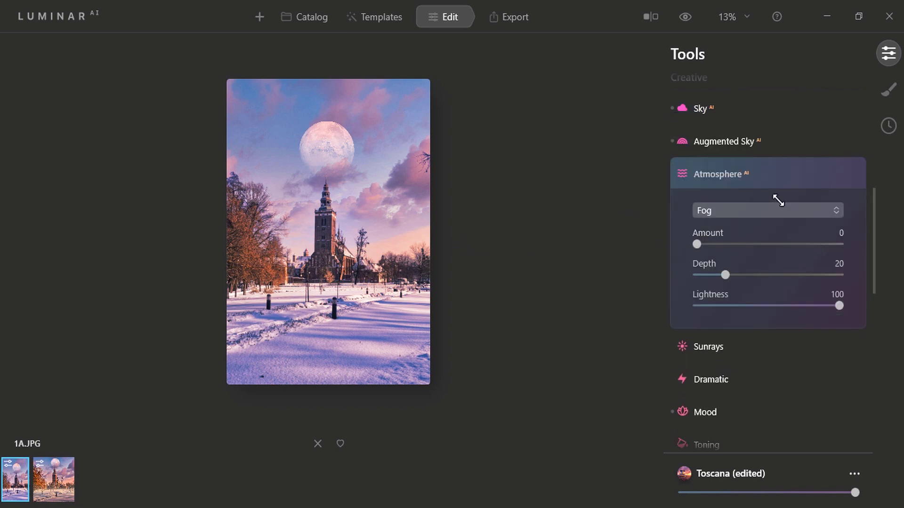
left_click(731, 210)
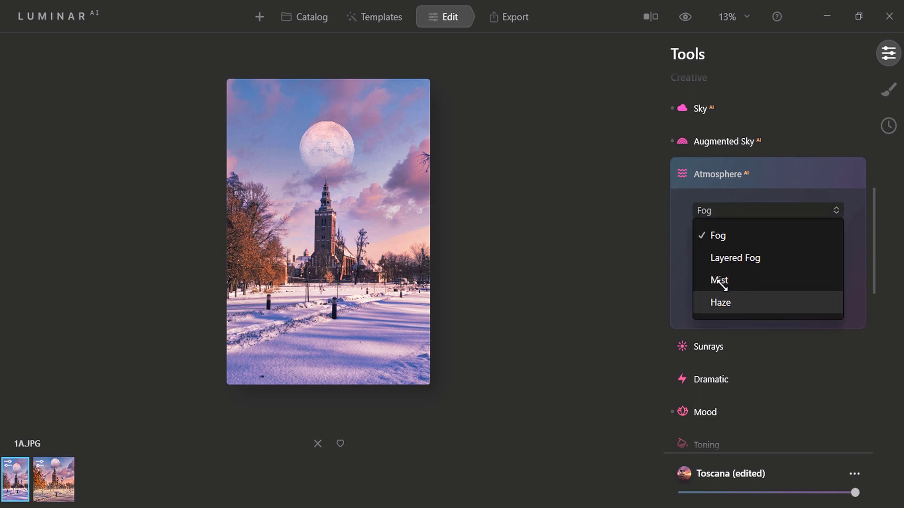
left_click(723, 302)
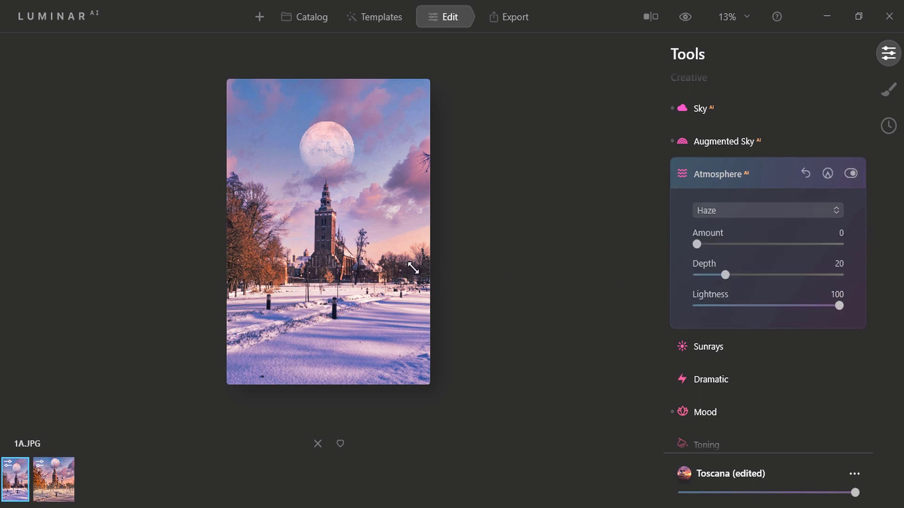
left_click_drag(700, 231, 766, 232)
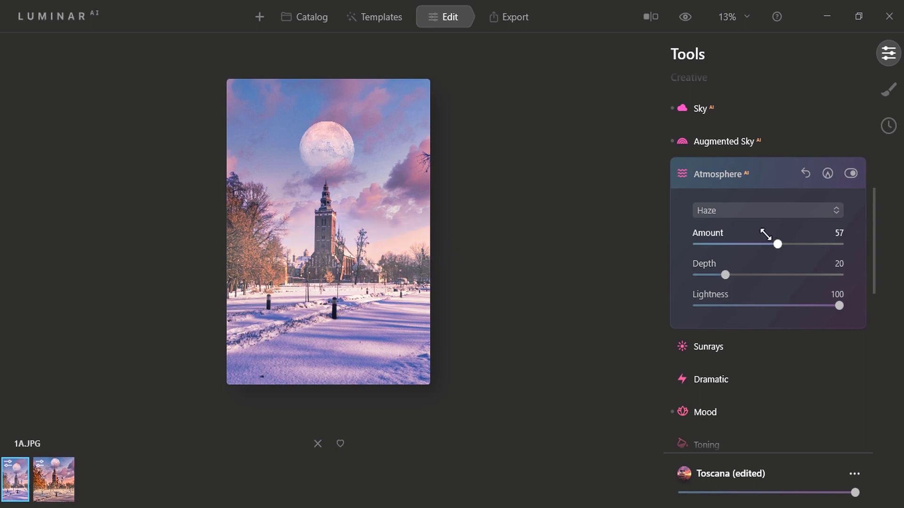
left_click_drag(770, 237, 721, 236)
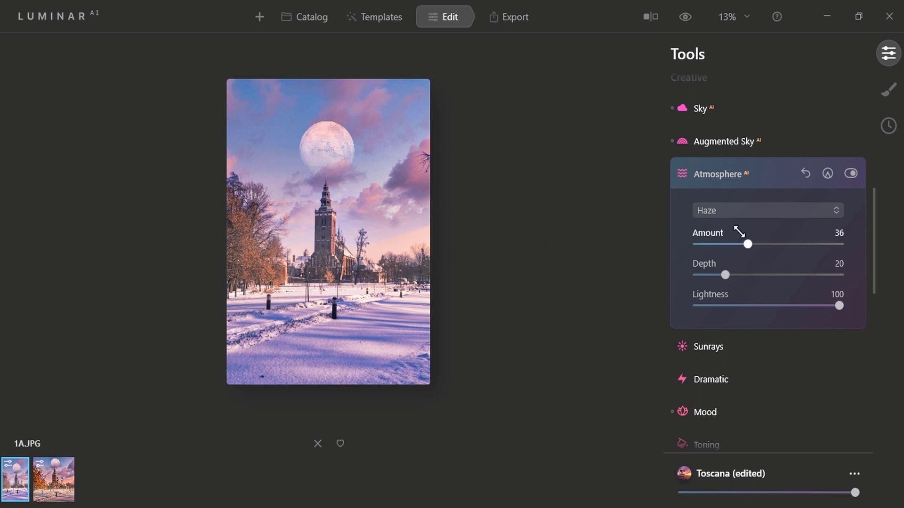
left_click_drag(740, 232, 893, 226)
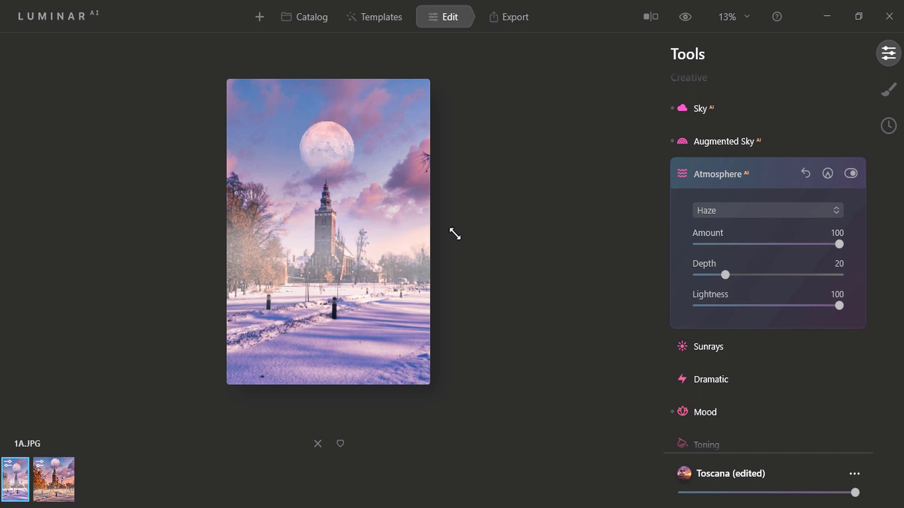
mouse_move(825, 238)
left_mouse_down()
mouse_move(703, 229)
mouse_move(729, 233)
left_mouse_up()
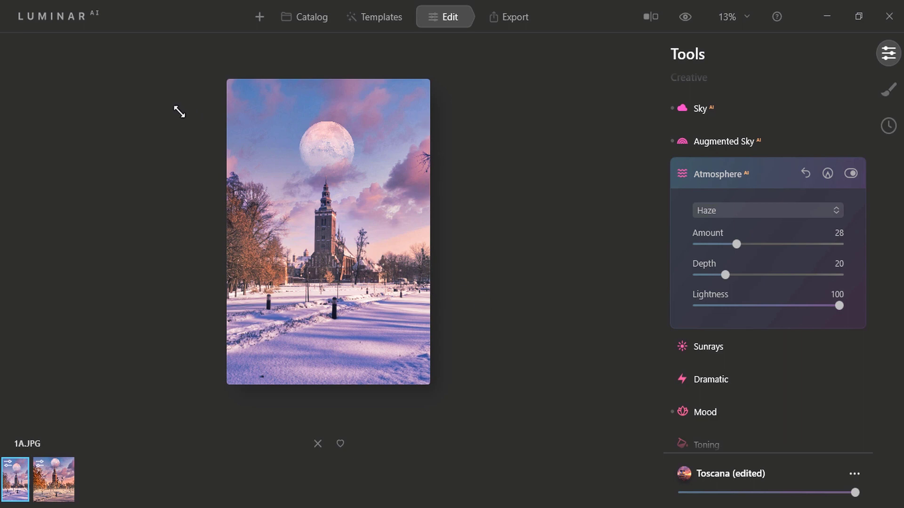
Preview the Dramatic effect at 100, then return its amount to 0
left_click(708, 377)
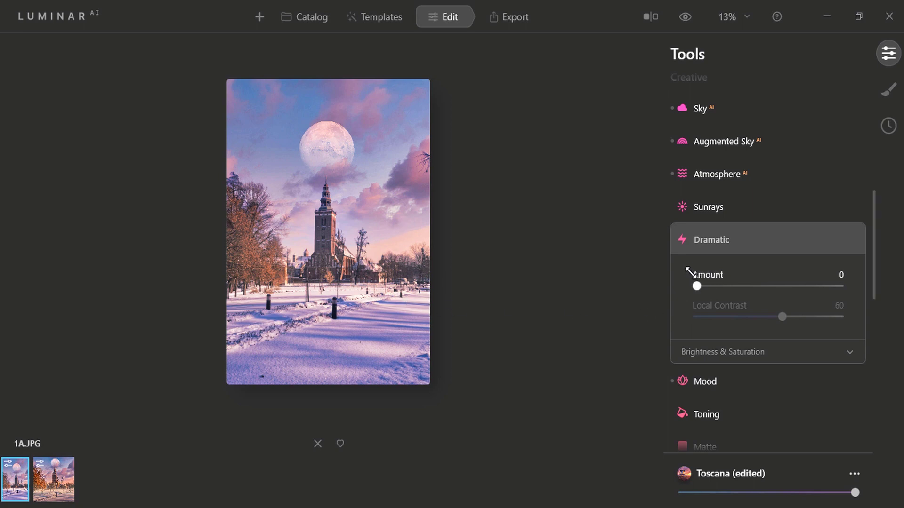
left_click_drag(801, 276, 845, 281)
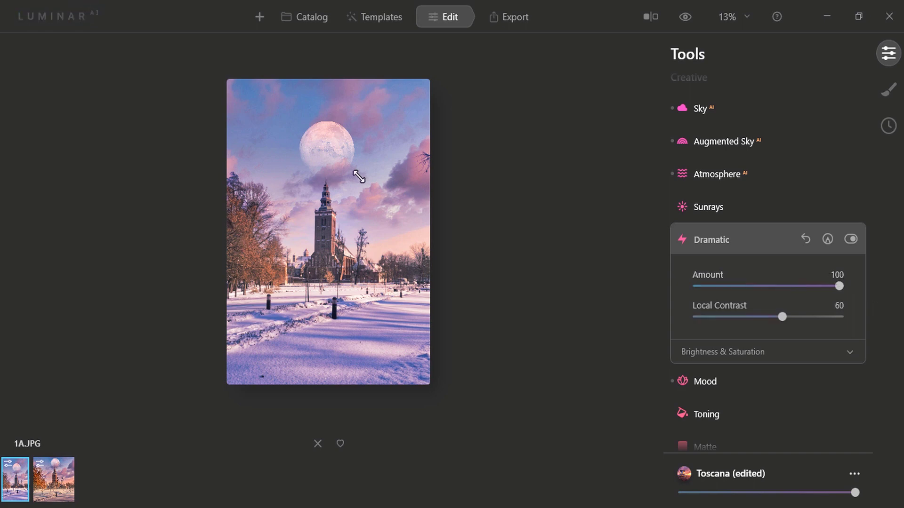
left_click_drag(840, 285, 708, 273)
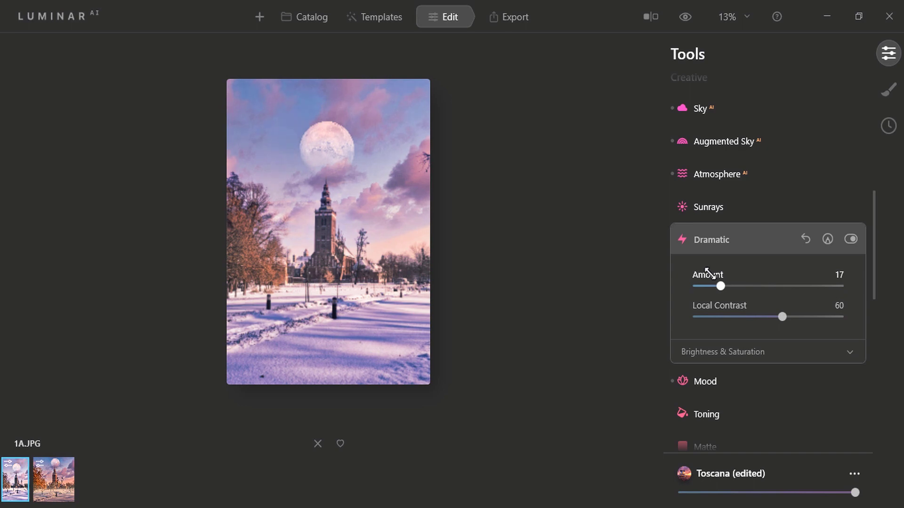
left_click_drag(707, 273, 672, 274)
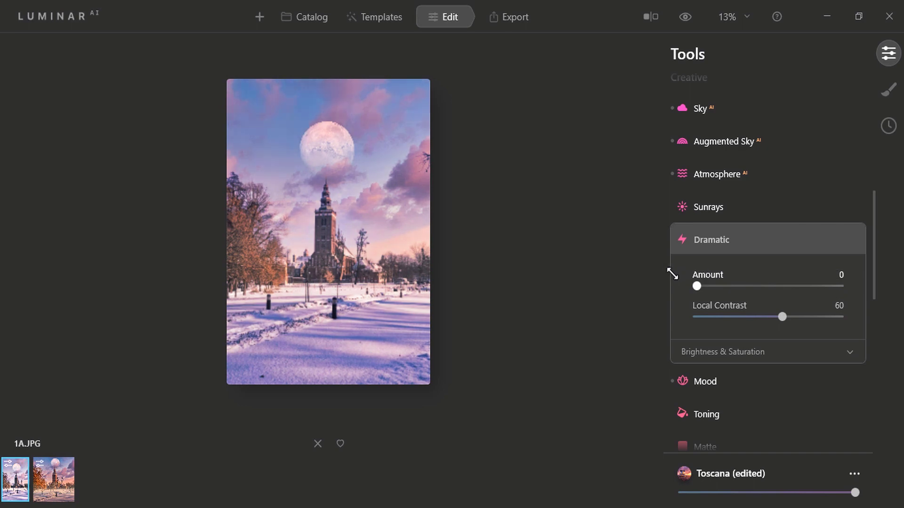
Browse the Mood looks list without changing it, keeping Toscana at amount 80
left_click(698, 374)
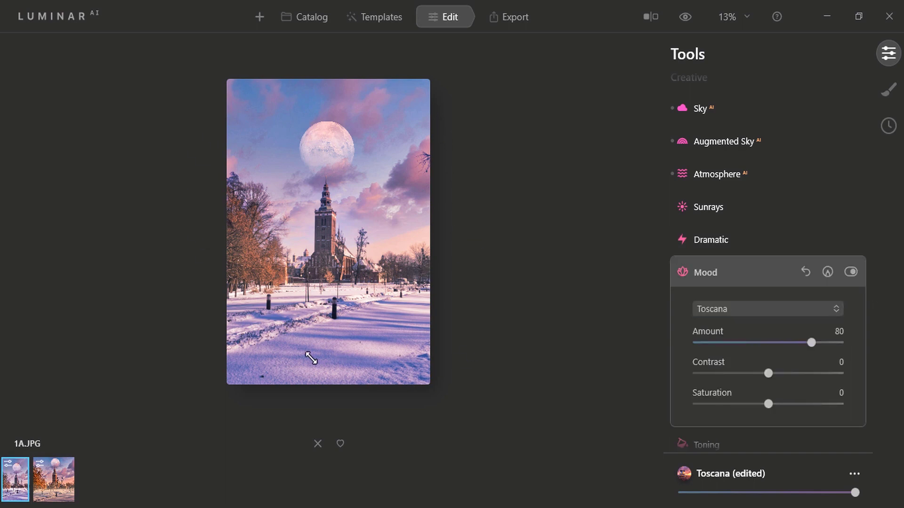
left_click(768, 297)
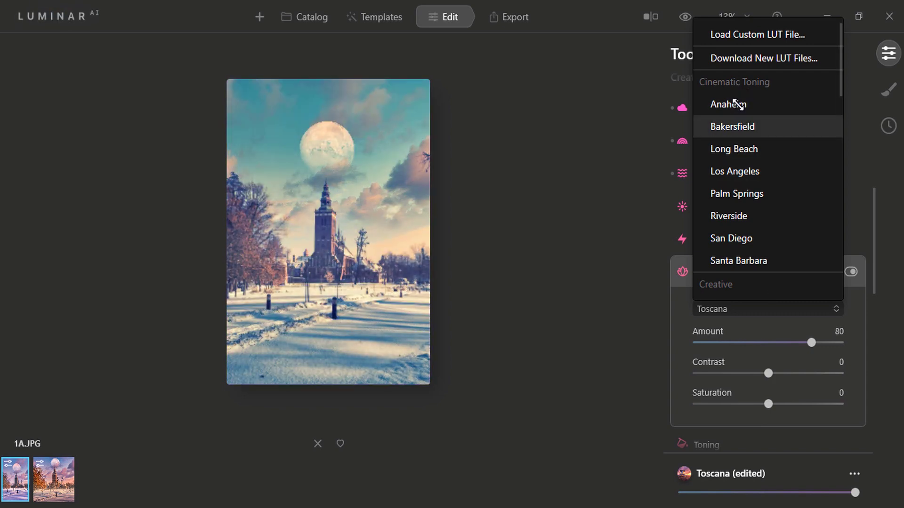
scroll(742, 136, "down", 3)
scroll(744, 138, "down", 5)
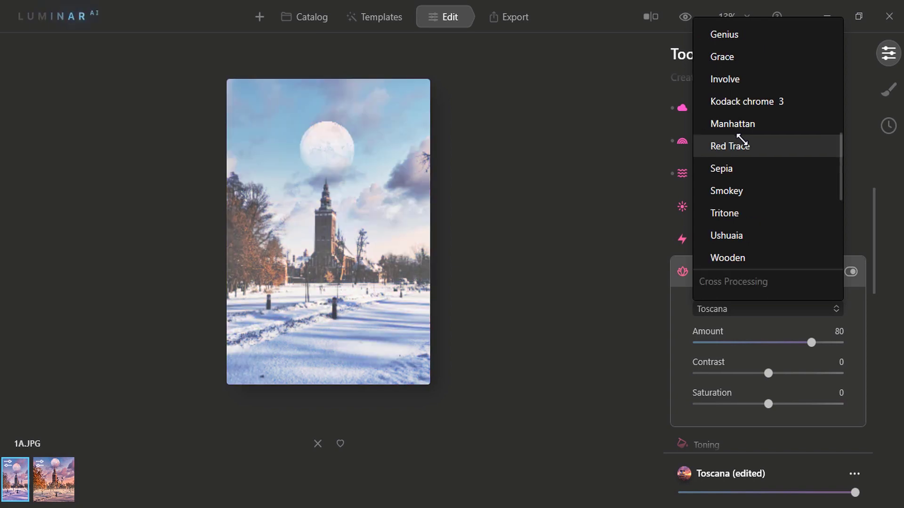
scroll(744, 137, "down", 1)
scroll(740, 137, "down", 8)
scroll(725, 230, "up", 2)
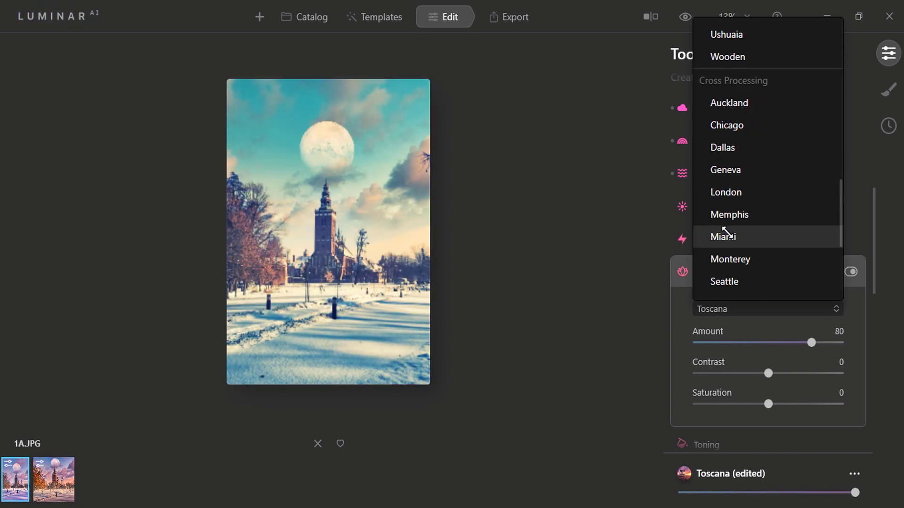
scroll(725, 231, "up", 3)
scroll(725, 230, "up", 6)
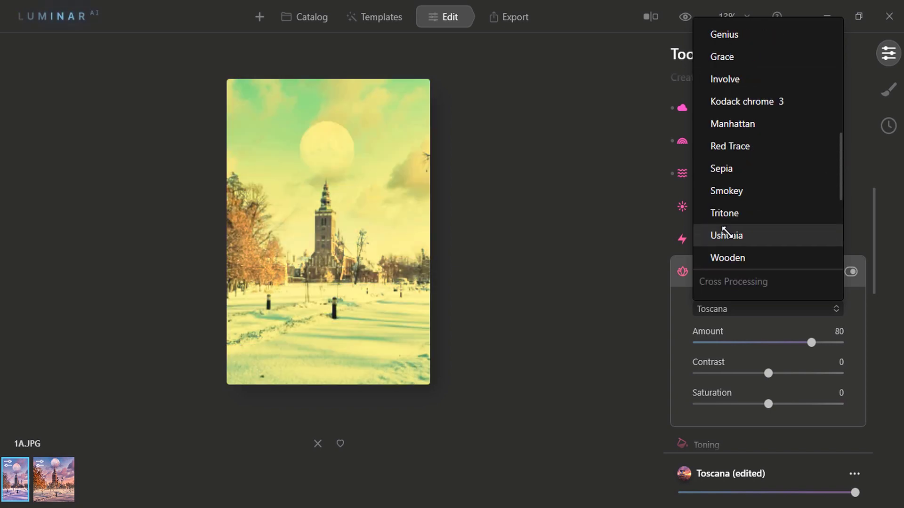
scroll(725, 231, "up", 6)
scroll(724, 231, "down", 3)
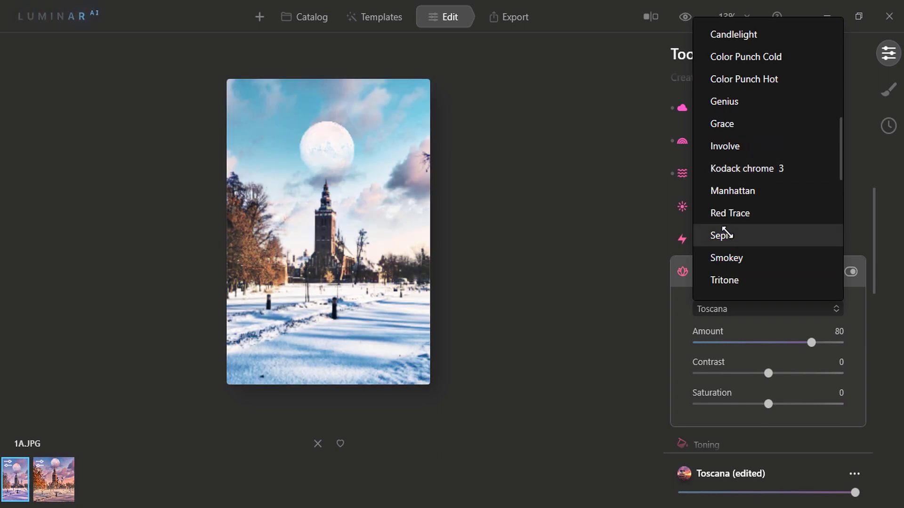
scroll(725, 230, "up", 5)
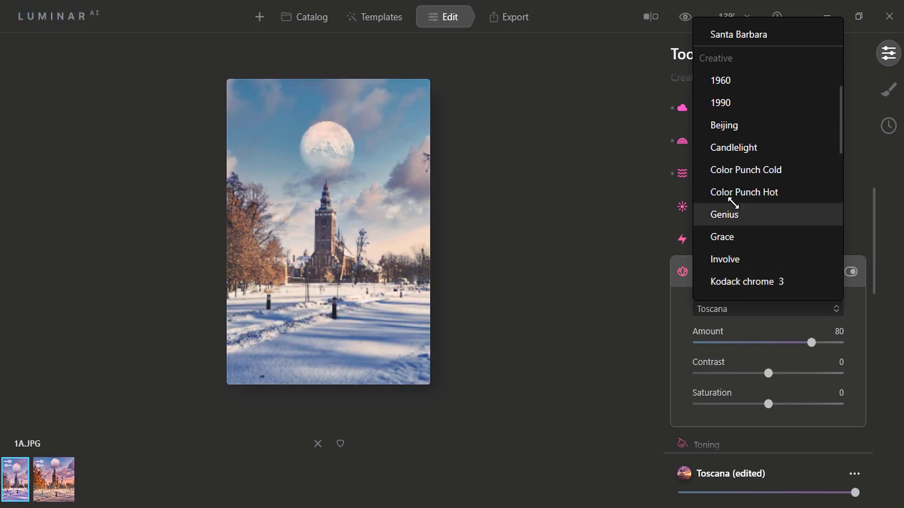
key("Escape")
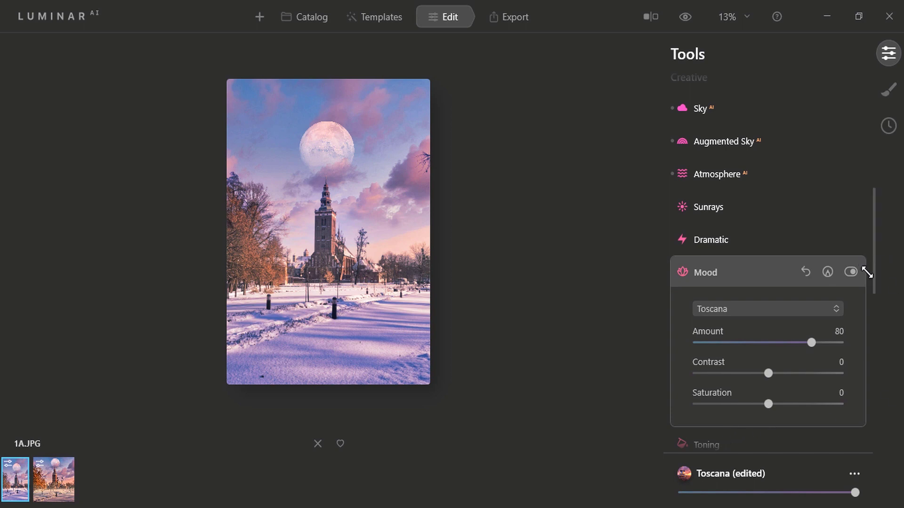
Set the Toning shadows saturation to 20
scroll(867, 273, "down", 3)
scroll(868, 299, "down", 2)
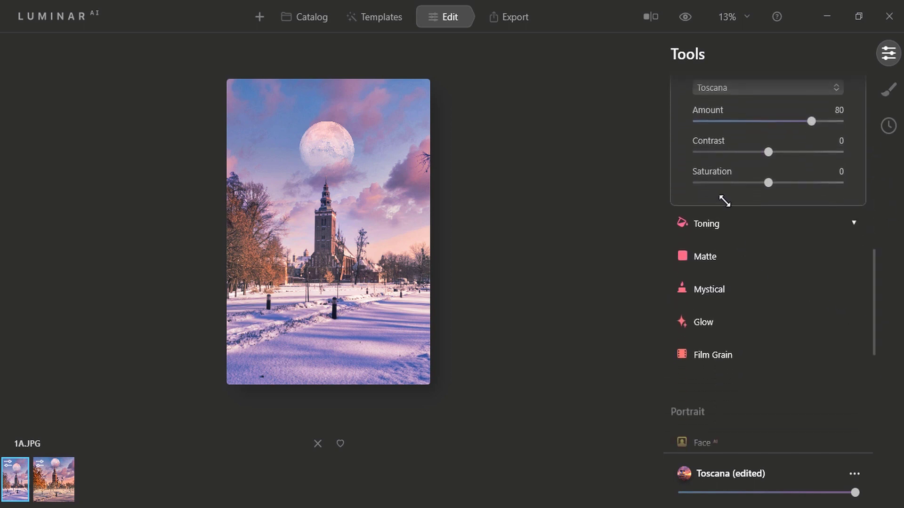
left_click(720, 214)
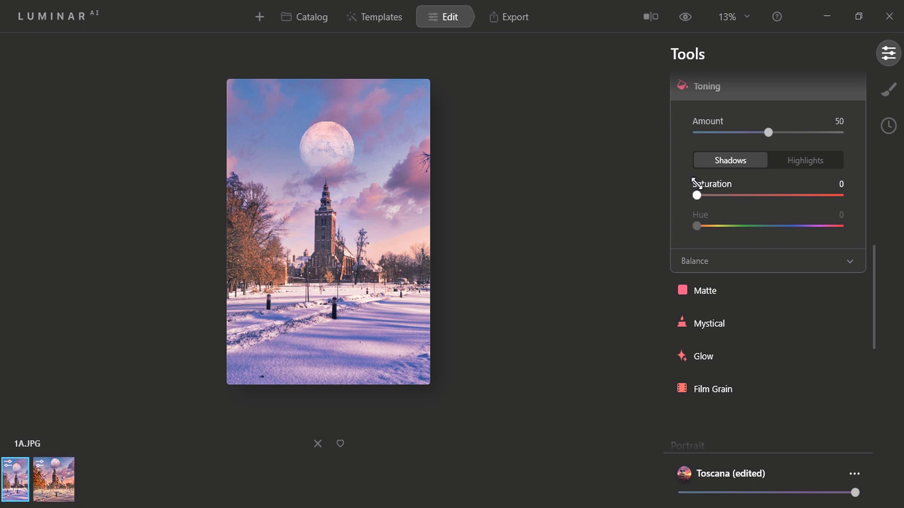
mouse_move(697, 183)
left_mouse_down()
mouse_move(806, 178)
mouse_move(706, 182)
left_mouse_up()
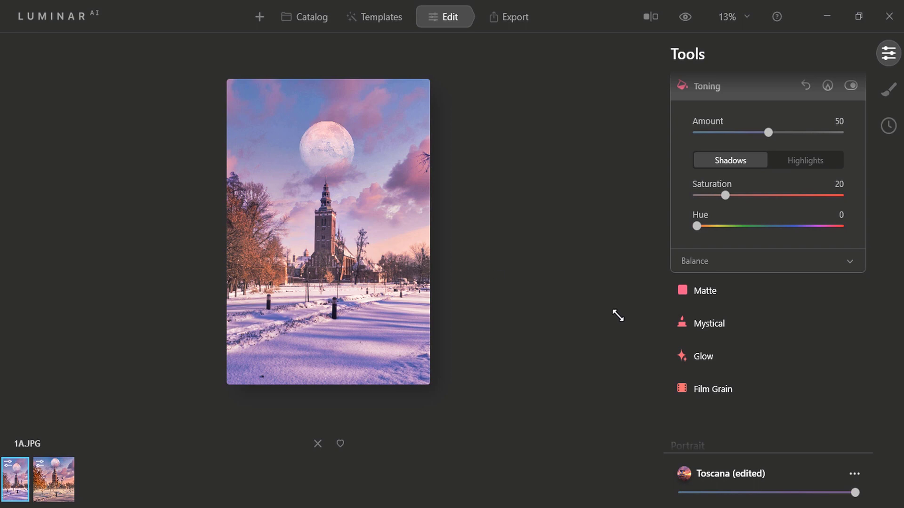
Try the Mystical effect at 100, then reset its amount to 0
left_click(708, 319)
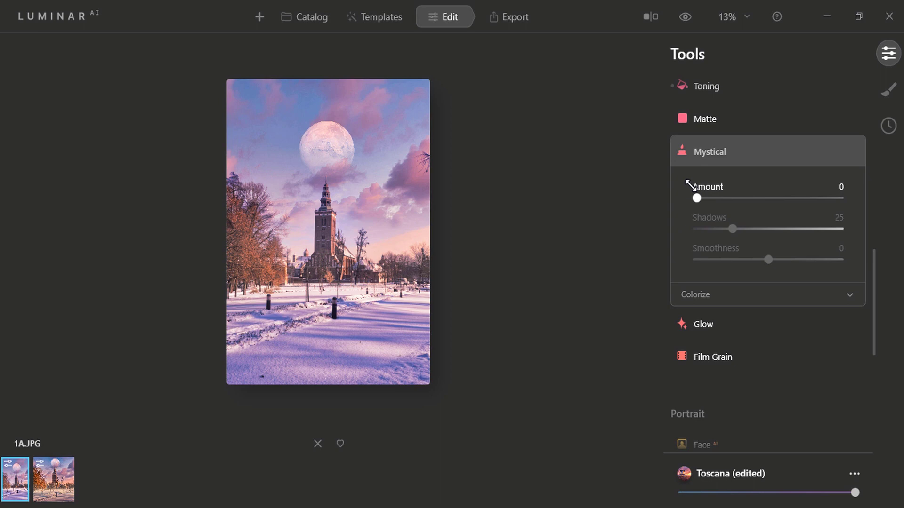
left_click_drag(775, 185, 843, 184)
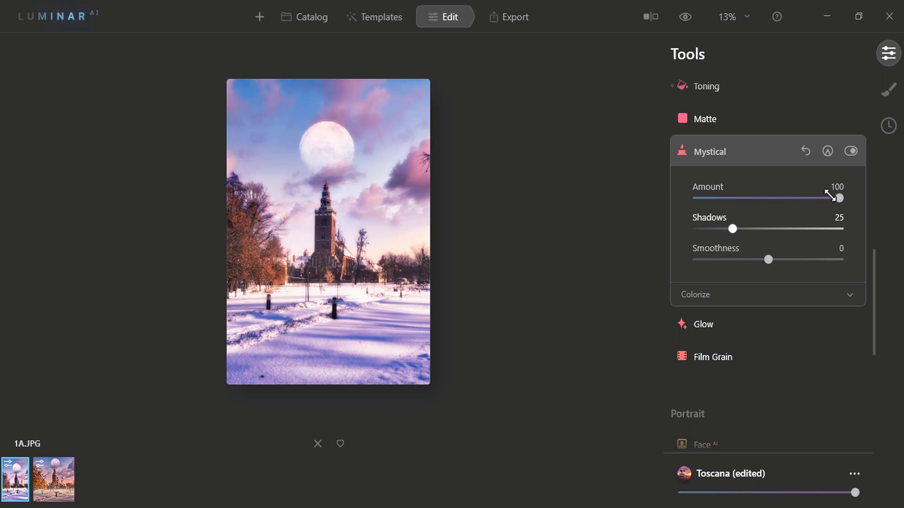
left_click_drag(830, 195, 672, 186)
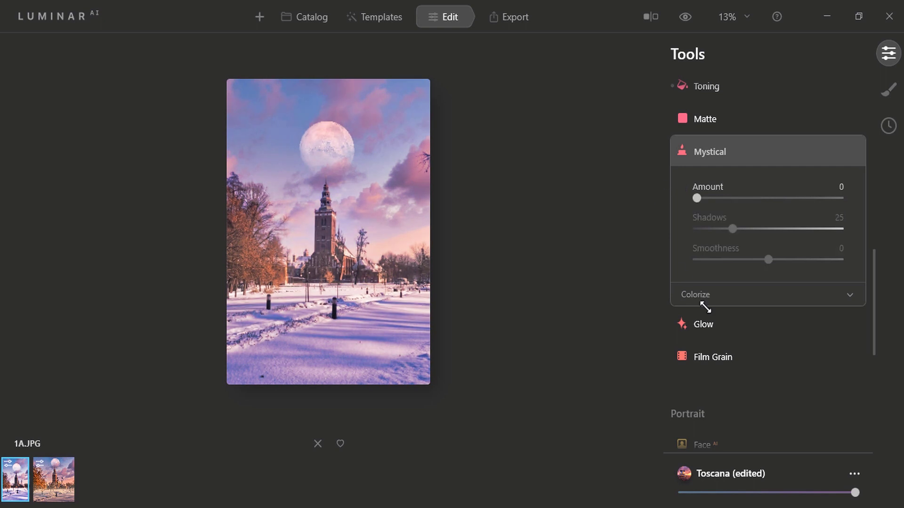
Expand Supercontrast under Professional and raise its Highlights Contrast
scroll(744, 377, "down", 1)
scroll(744, 378, "down", 3)
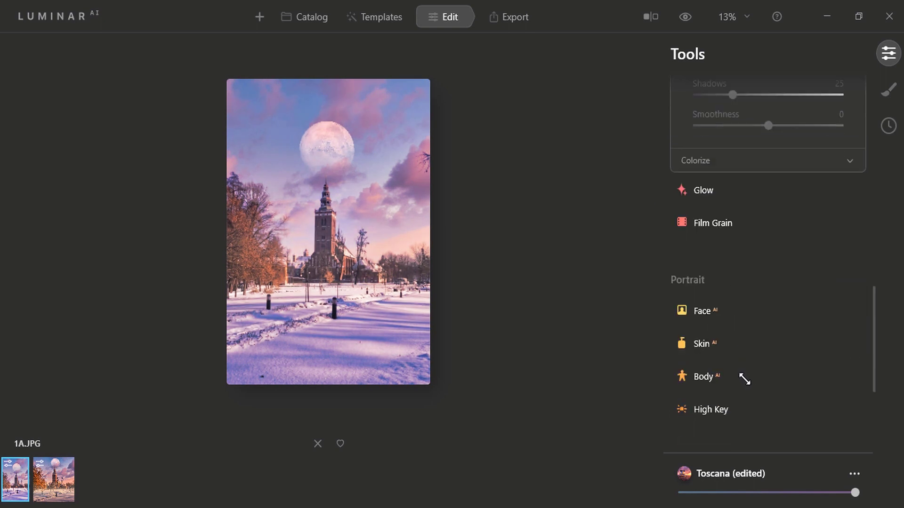
scroll(744, 379, "down", 1)
scroll(745, 379, "down", 3)
scroll(744, 378, "down", 1)
scroll(744, 379, "down", 1)
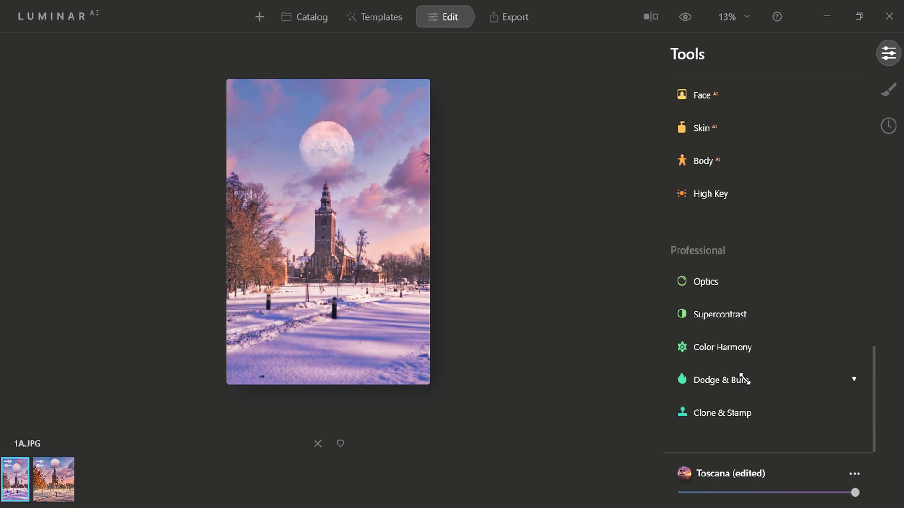
left_click(713, 308)
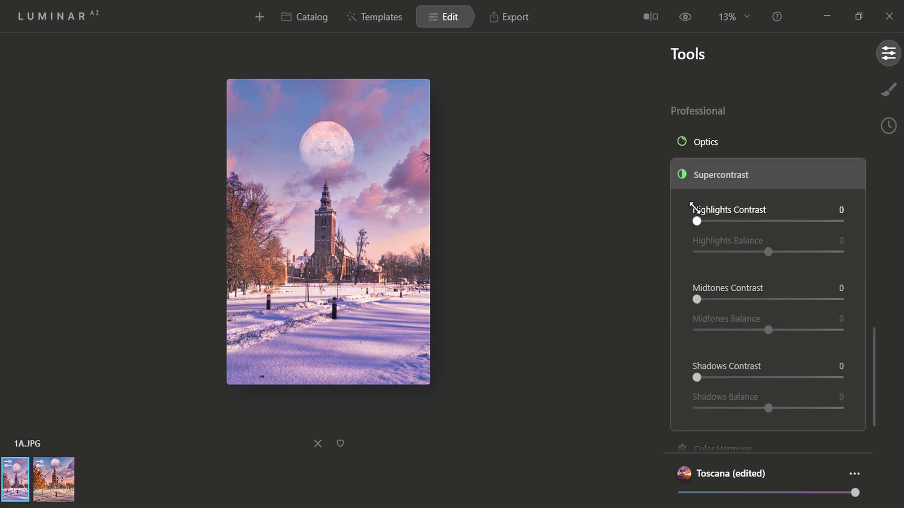
left_click_drag(694, 203, 733, 204)
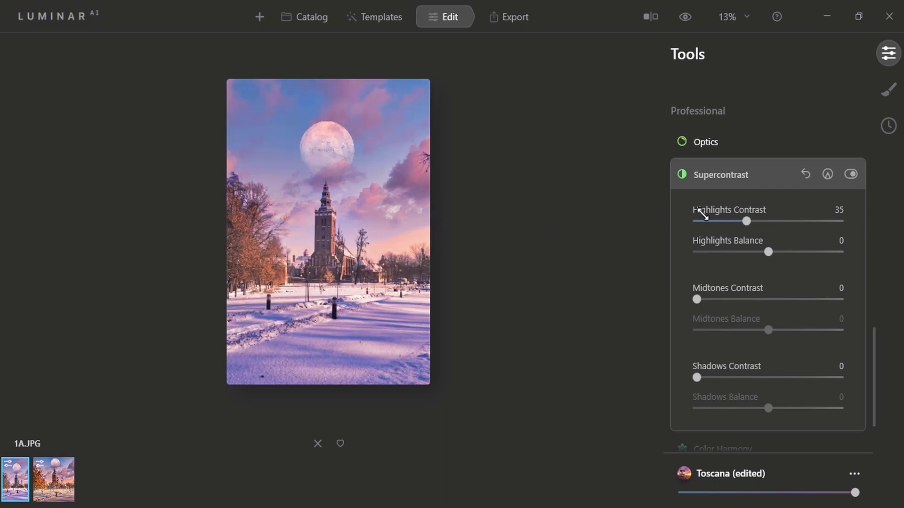
Toggle Supercontrast off and on to compare, push Highlights Contrast to 84, then settle around 31
left_click(850, 173)
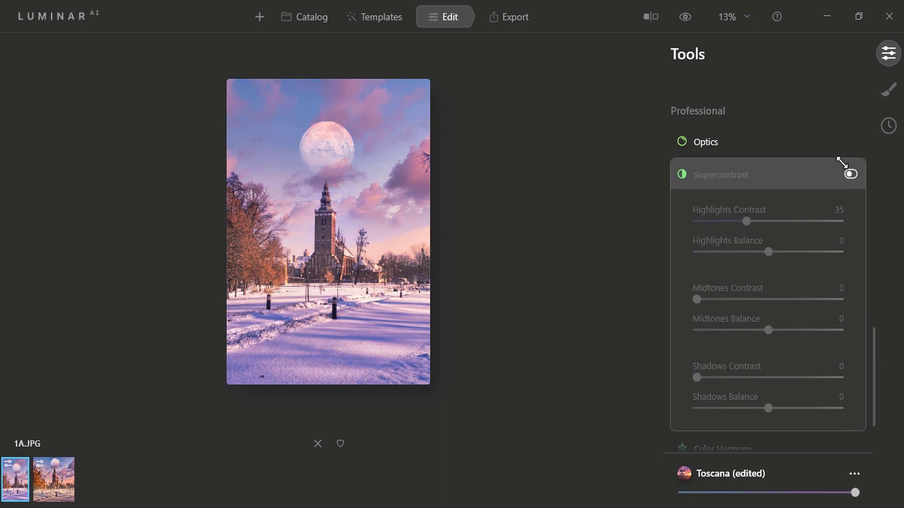
left_click(849, 174)
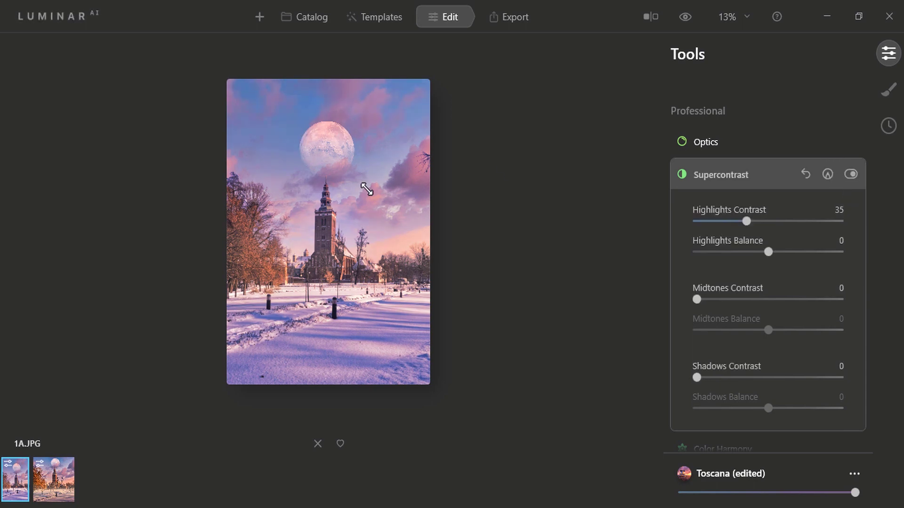
left_click(793, 221)
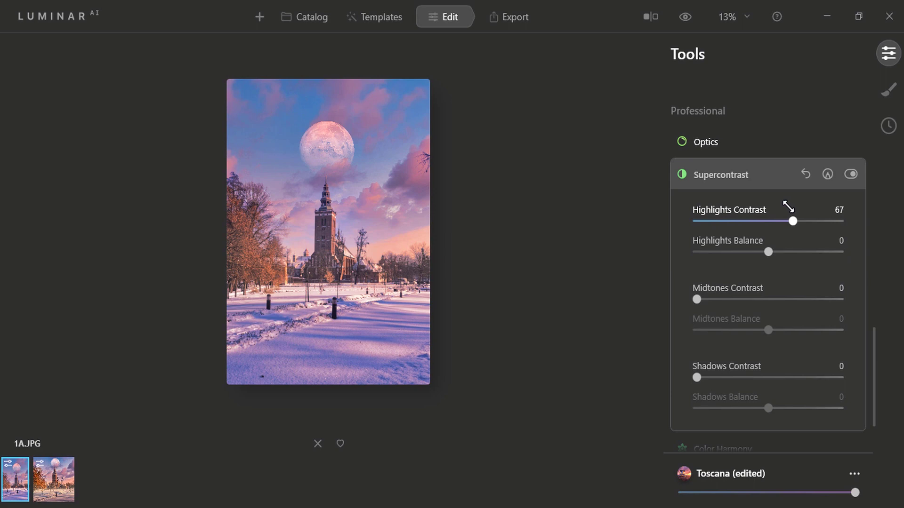
left_click_drag(786, 208, 811, 210)
left_click_drag(798, 207, 712, 210)
Add a vignette with amount -47, then toggle it off and on to compare
scroll(712, 415, "up", 10)
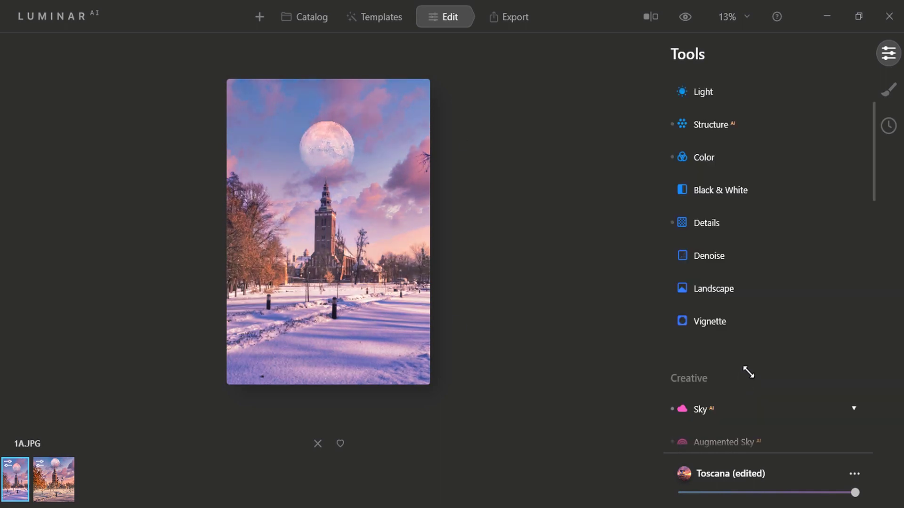
left_click(709, 321)
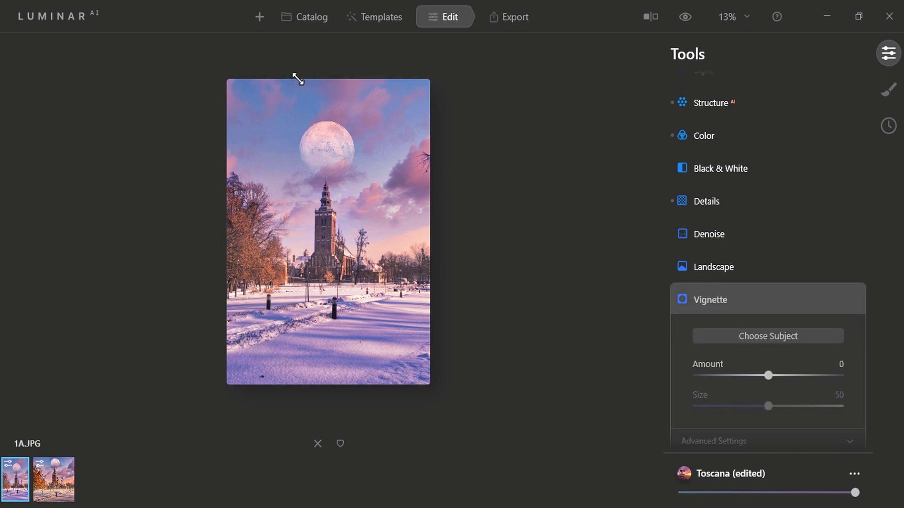
mouse_move(752, 361)
left_mouse_down()
mouse_move(712, 363)
mouse_move(728, 364)
left_mouse_up()
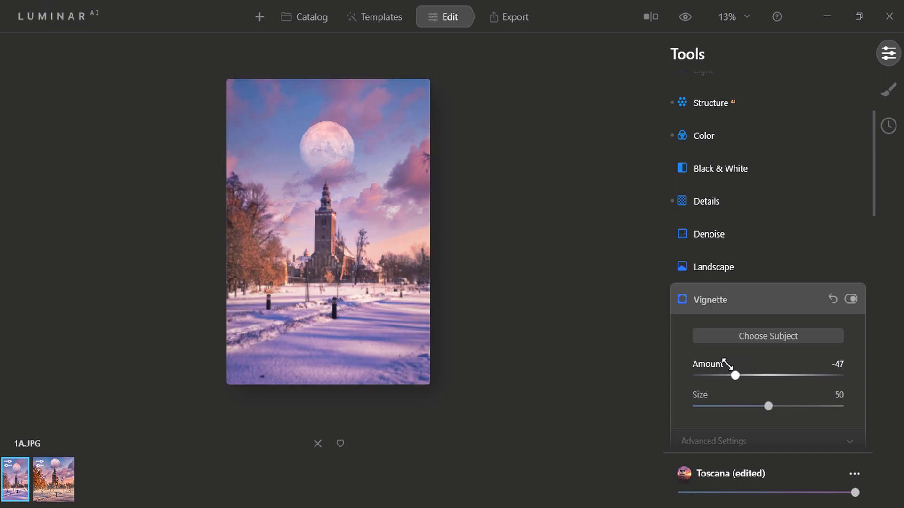
left_click(847, 295)
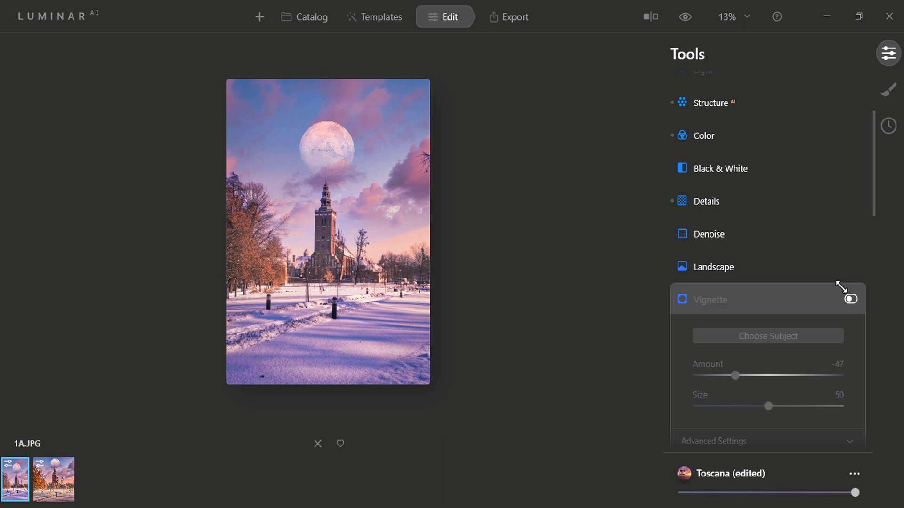
left_click(841, 287)
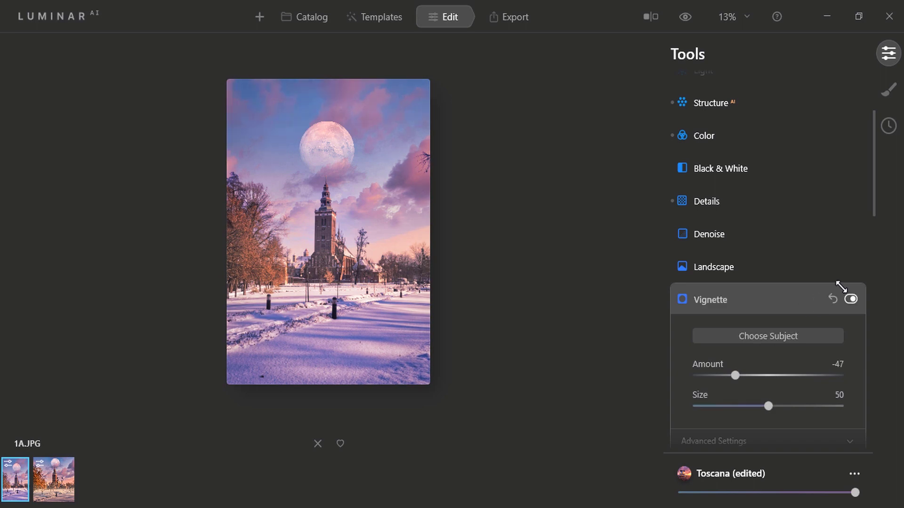
Try Landscape Dehaze at 100, then pull it back down to a subtle 8
left_click(725, 259)
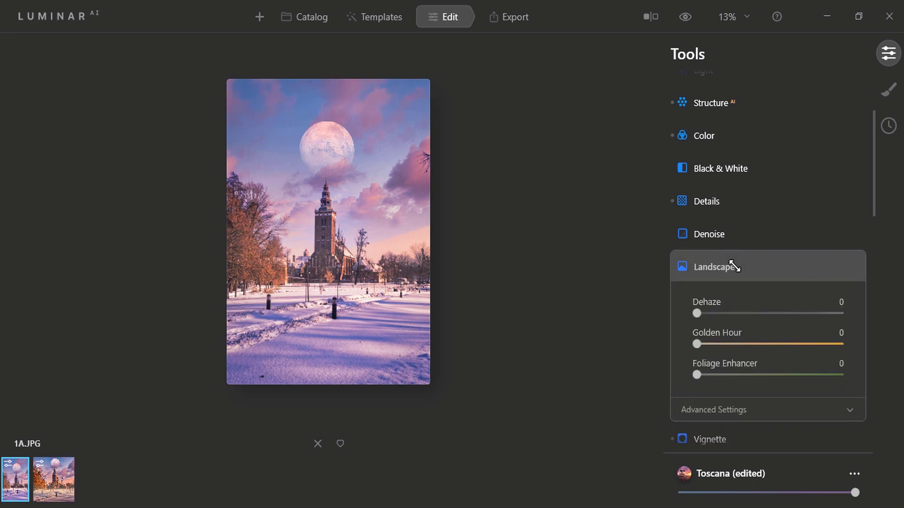
left_click_drag(706, 299, 835, 301)
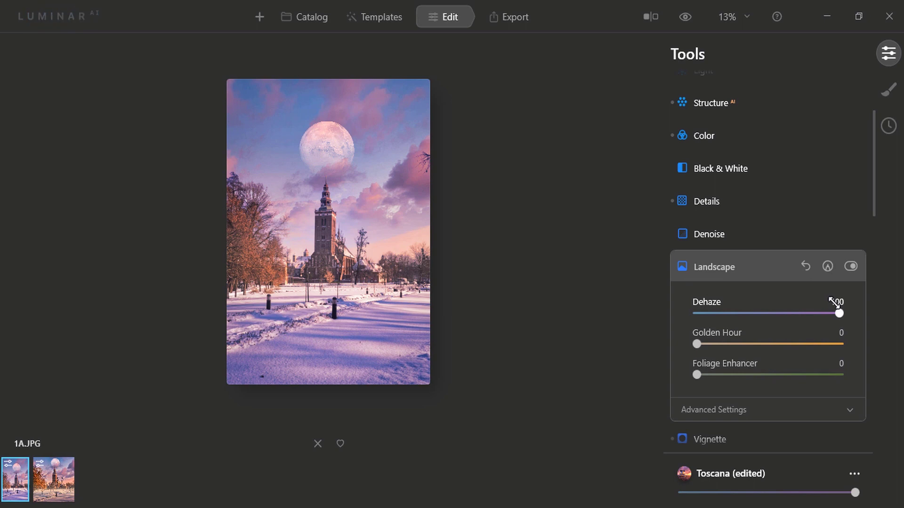
left_click_drag(834, 302, 825, 311)
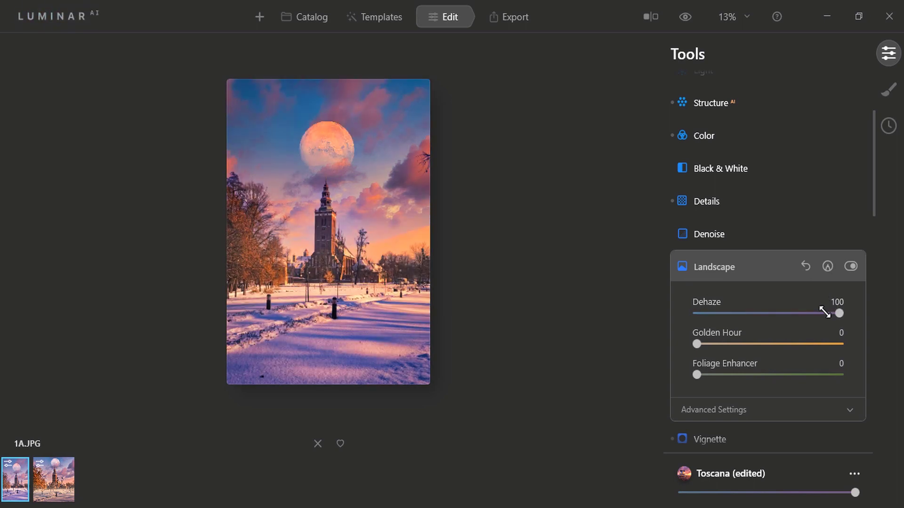
left_click_drag(831, 301, 725, 300)
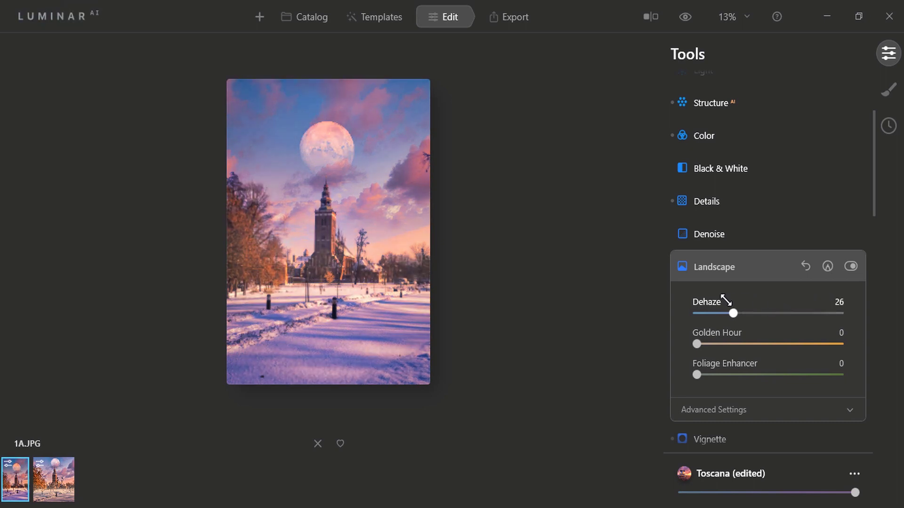
left_click_drag(723, 300, 717, 301)
left_click_drag(719, 301, 700, 302)
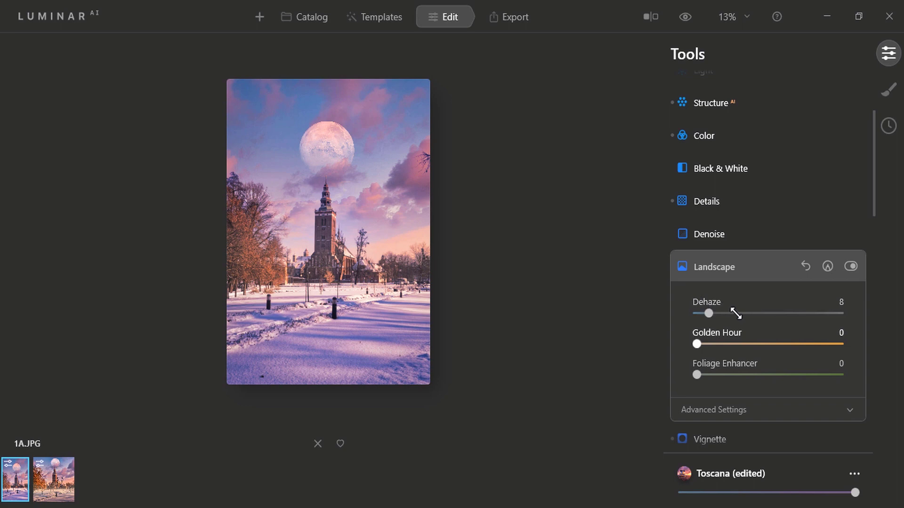
Raise Small Details to 33 in the Details tool
left_click(707, 193)
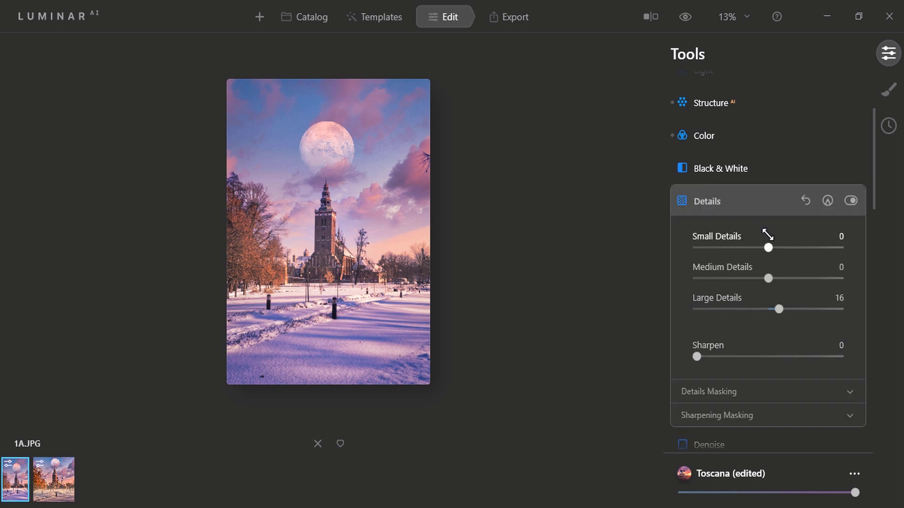
left_click_drag(767, 235, 784, 235)
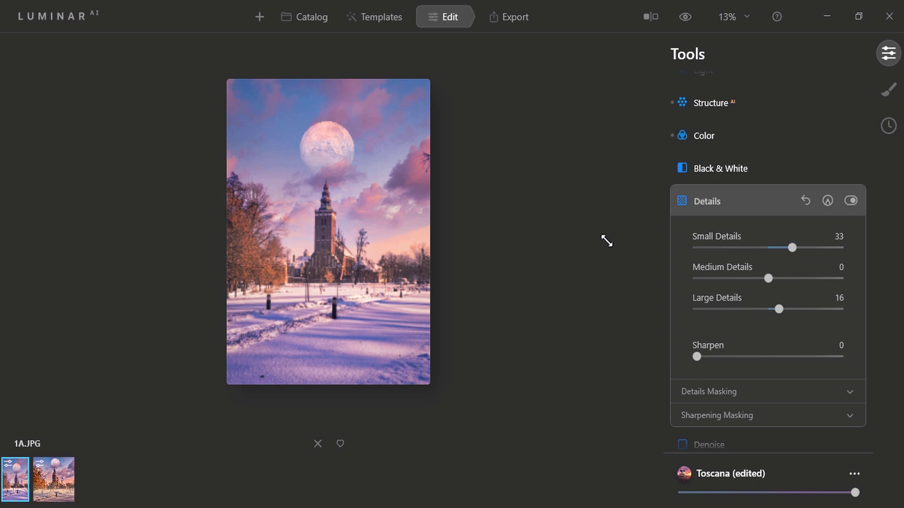
Set Color vibrance to 28 and warm the Light temperature to 40
left_click(705, 125)
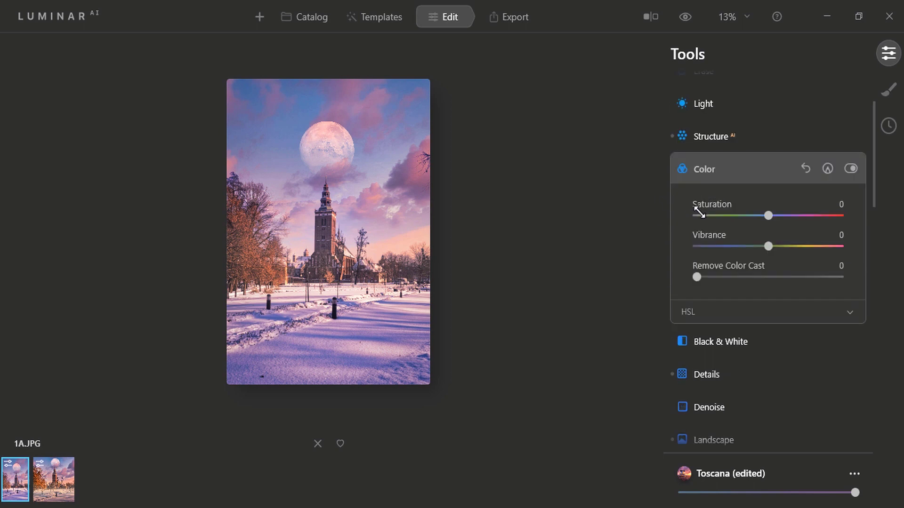
left_click_drag(761, 232, 782, 231)
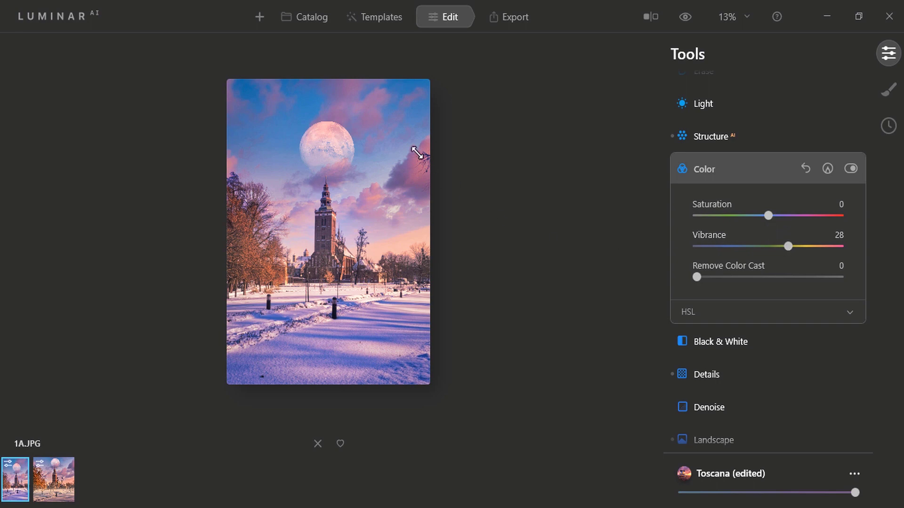
left_click(734, 104)
left_click_drag(779, 168, 796, 175)
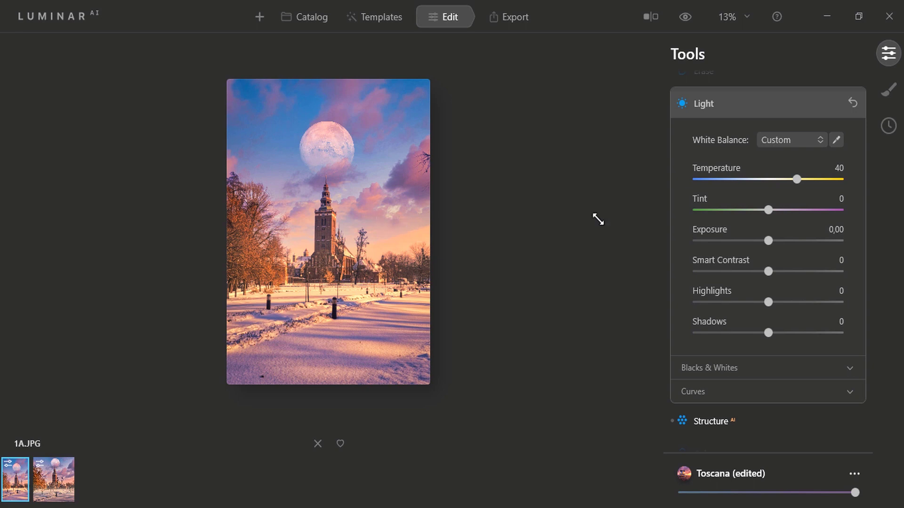
Set Temperature to 20, Smart Contrast to 24 and Shadows to 100
left_click_drag(789, 168, 776, 168)
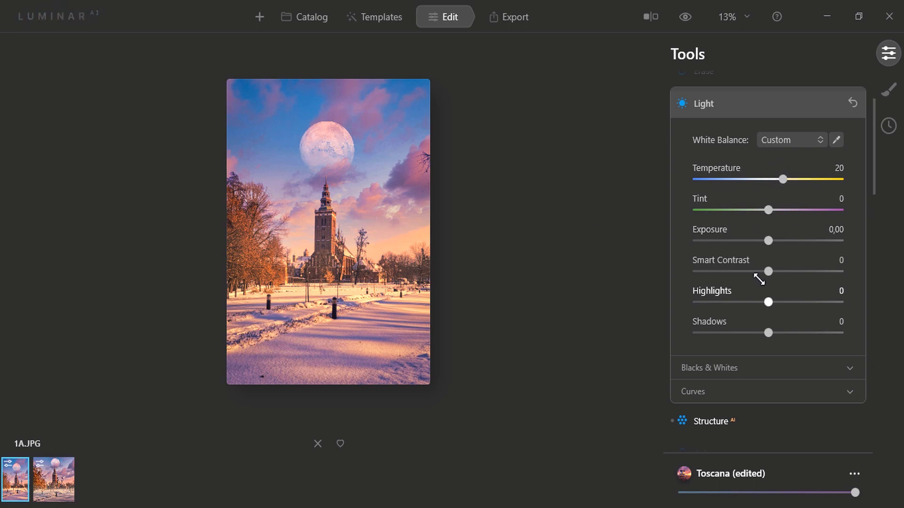
left_click_drag(769, 262, 802, 257)
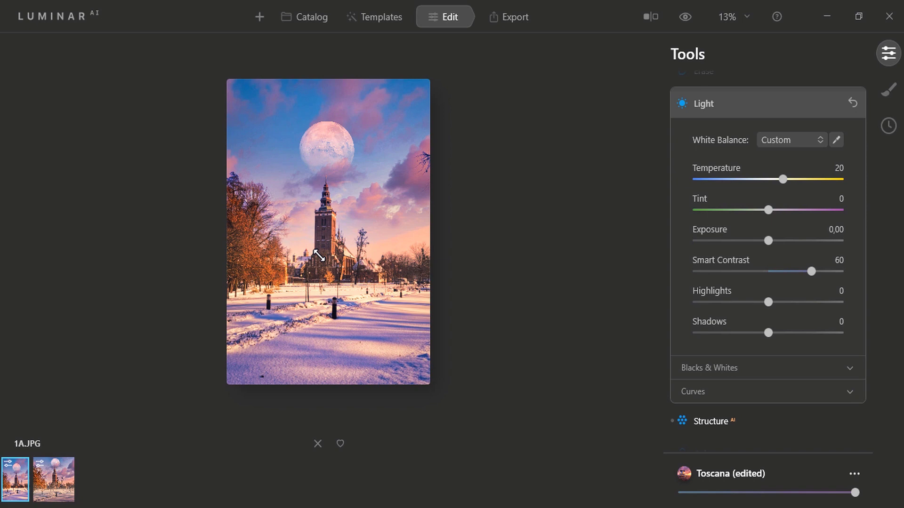
left_click_drag(799, 256, 775, 262)
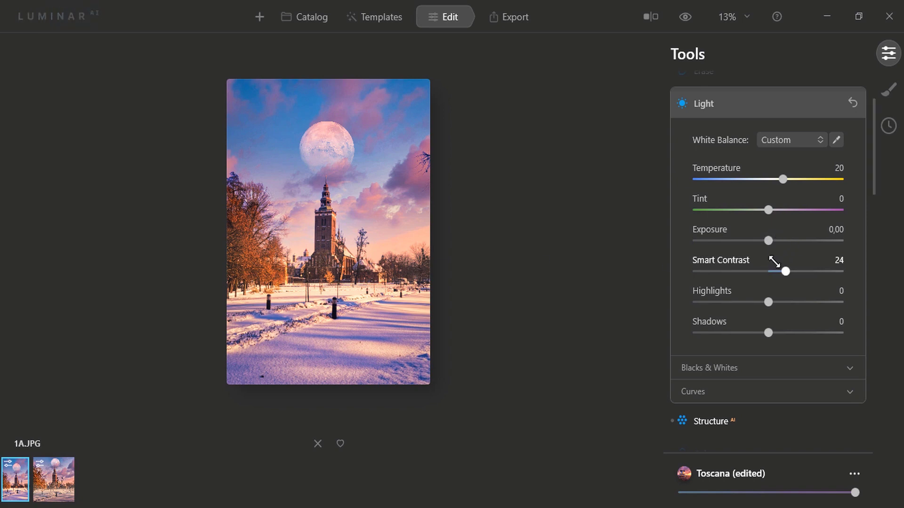
left_click_drag(772, 323, 831, 319)
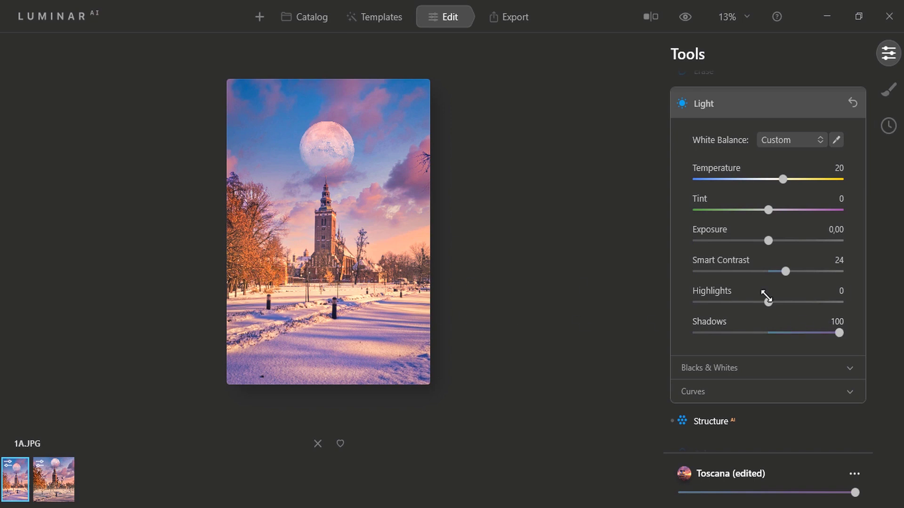
Pull Shadows back to -18 and lower Highlights to -37
left_click_drag(825, 320, 778, 319)
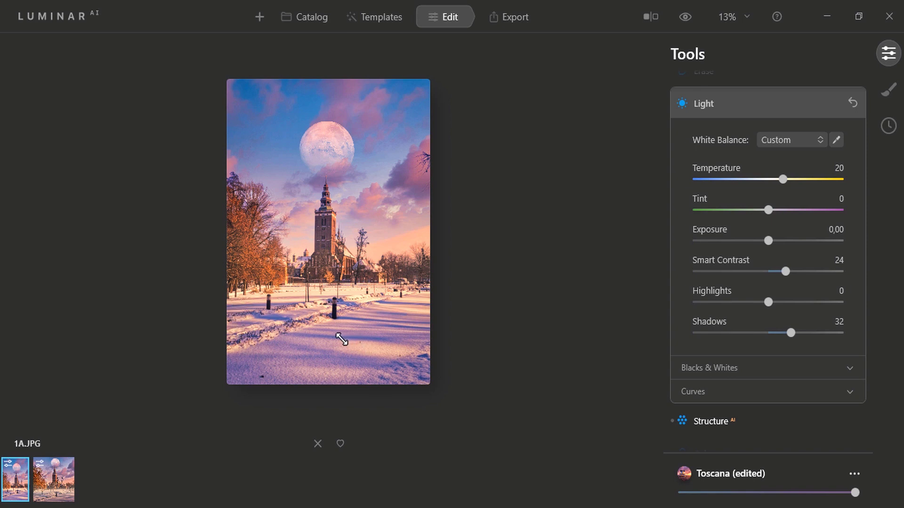
left_click_drag(774, 317, 745, 324)
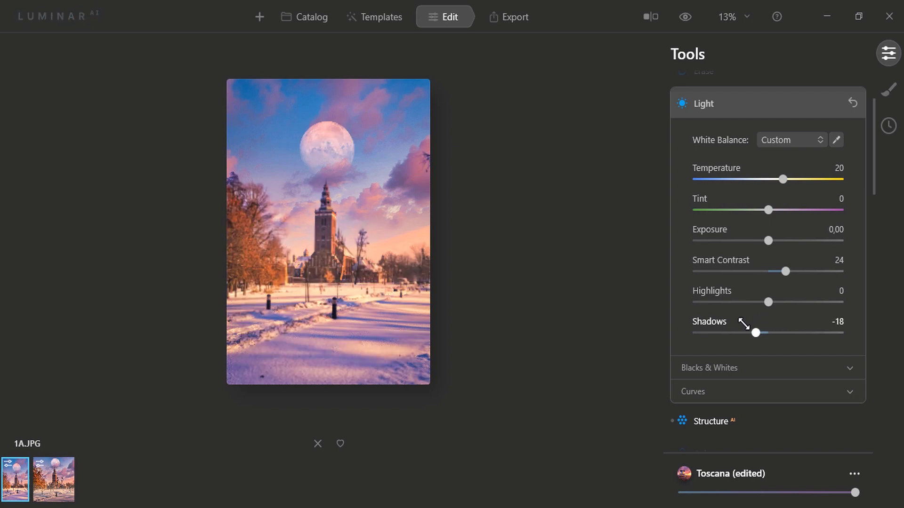
left_click_drag(758, 292, 732, 291)
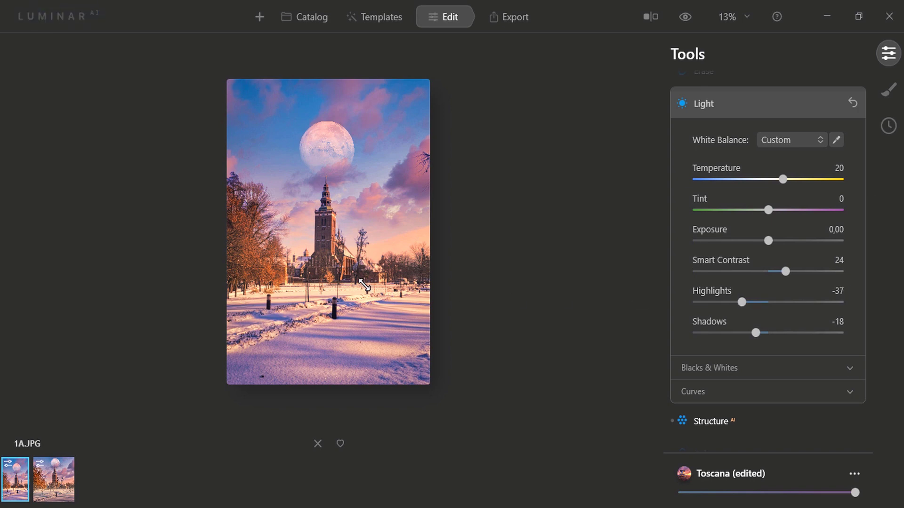
left_click(363, 250)
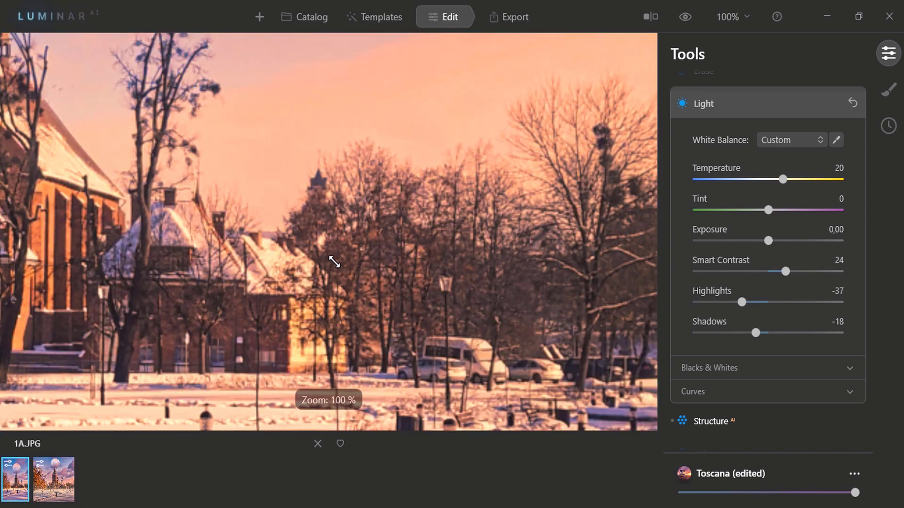
left_click_drag(367, 163, 537, 323)
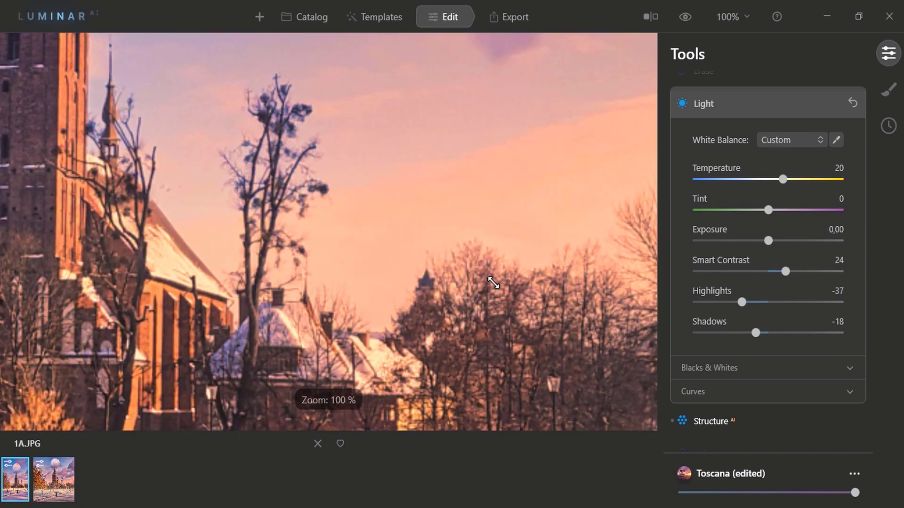
left_click_drag(152, 150, 426, 239)
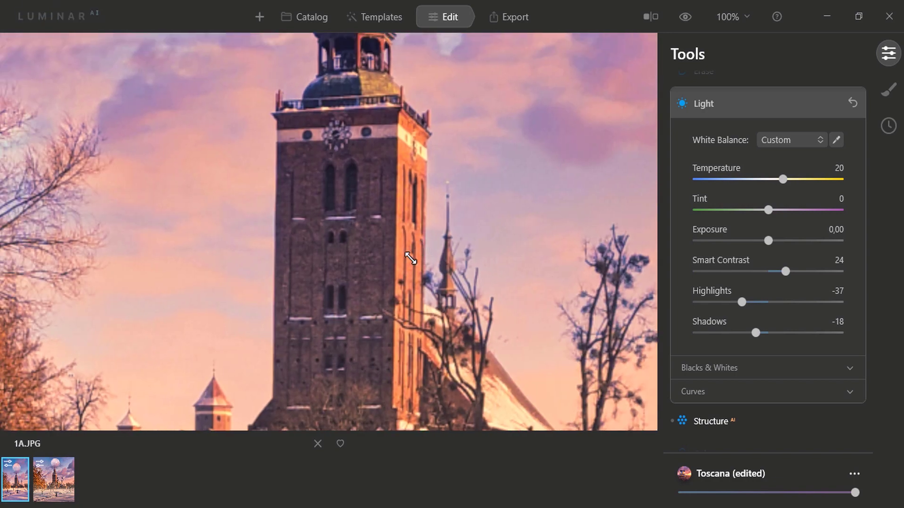
key("ctrl+0")
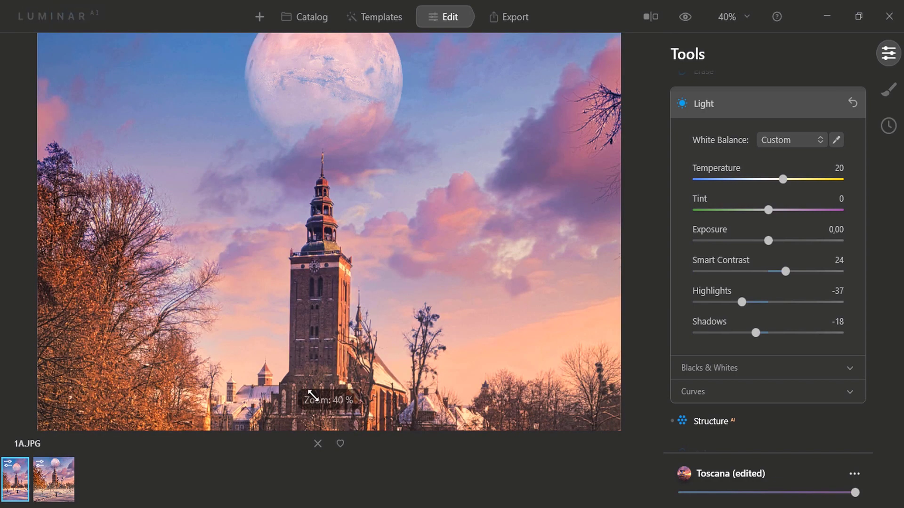
scroll(357, 268, "down", 2)
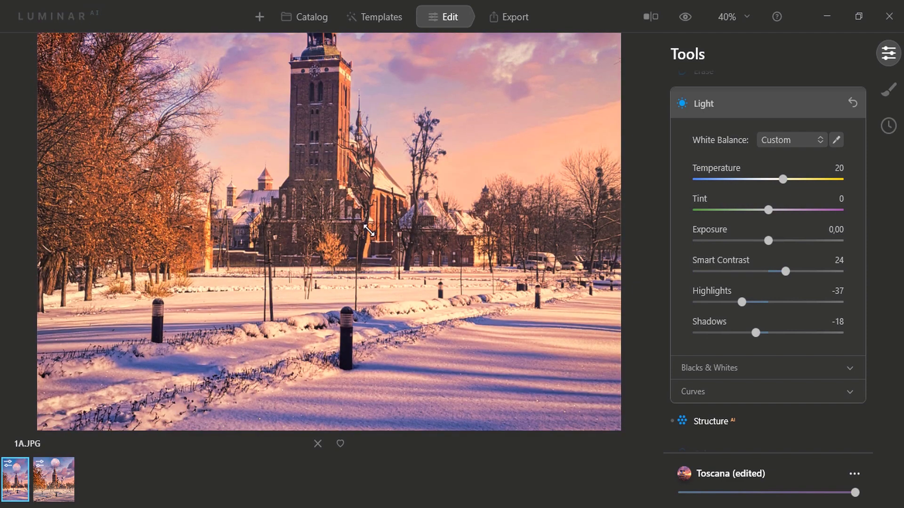
scroll(389, 268, "down", 1)
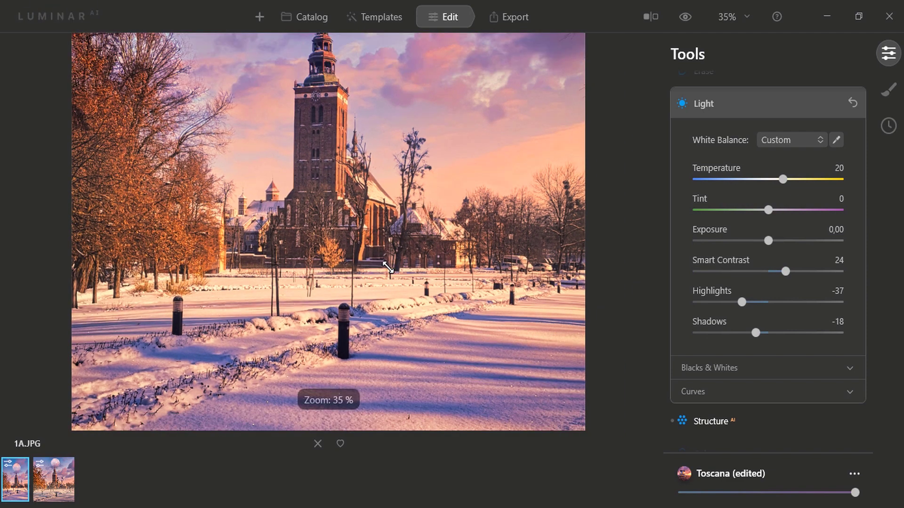
scroll(389, 268, "down", 1)
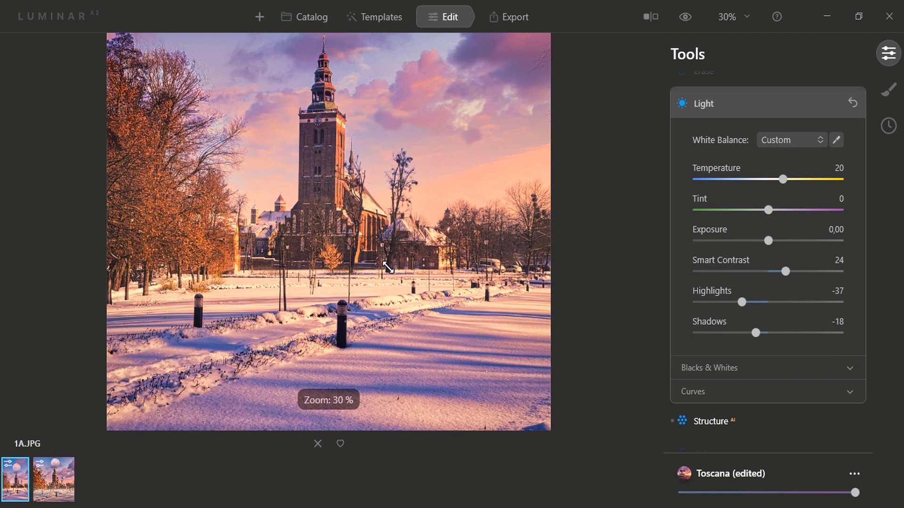
scroll(388, 267, "down", 2)
scroll(388, 267, "down", 1)
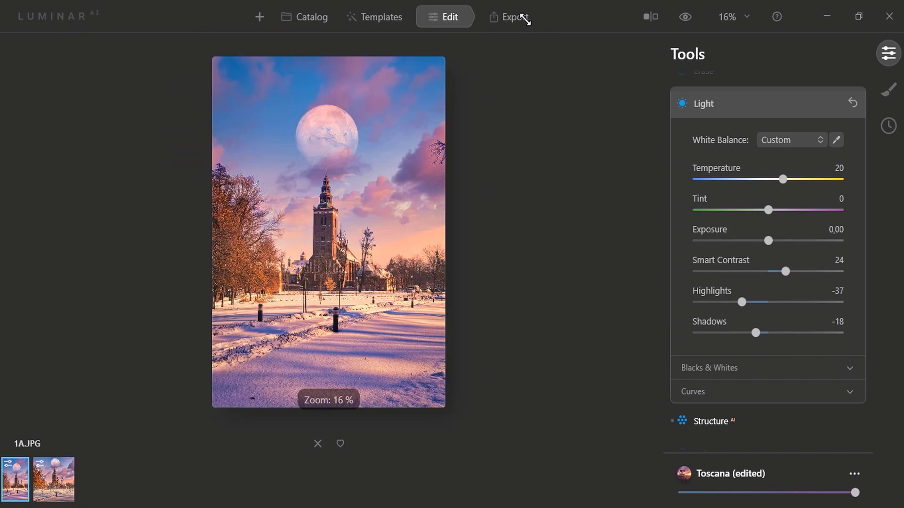
left_click(650, 16)
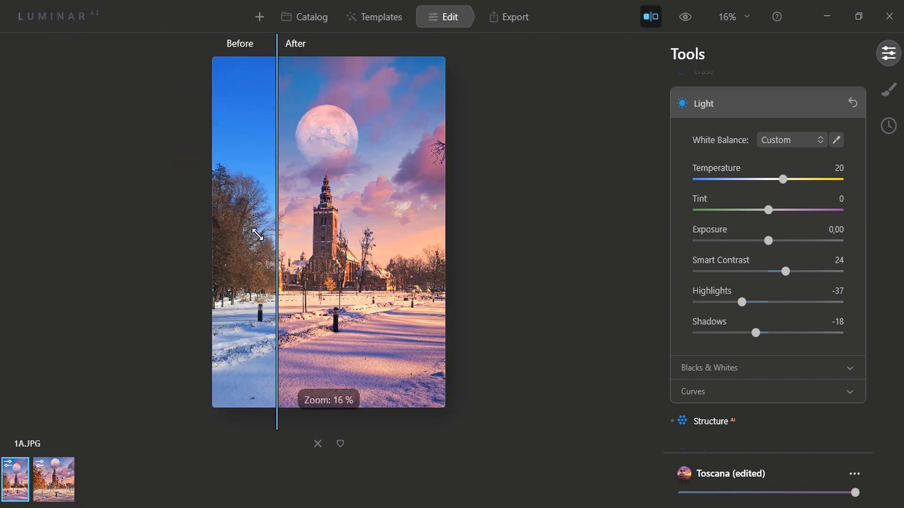
left_click_drag(277, 240, 377, 254)
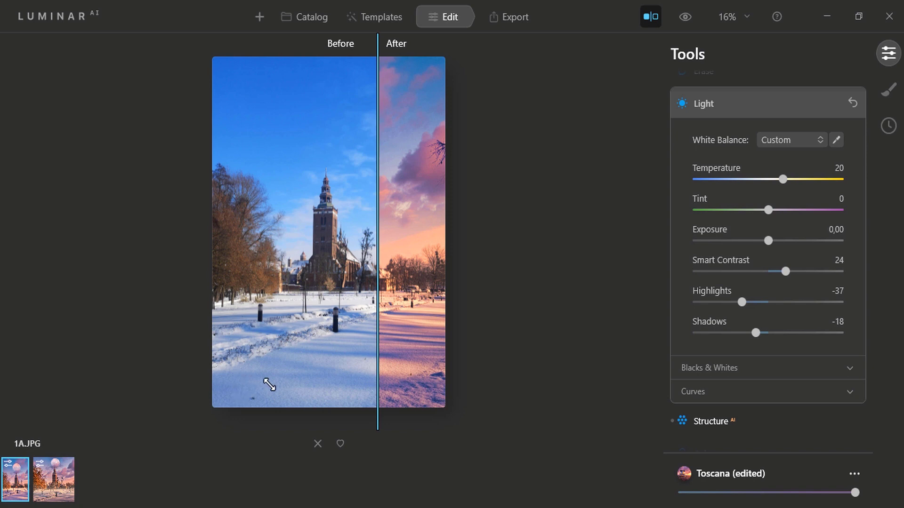
left_click(649, 16)
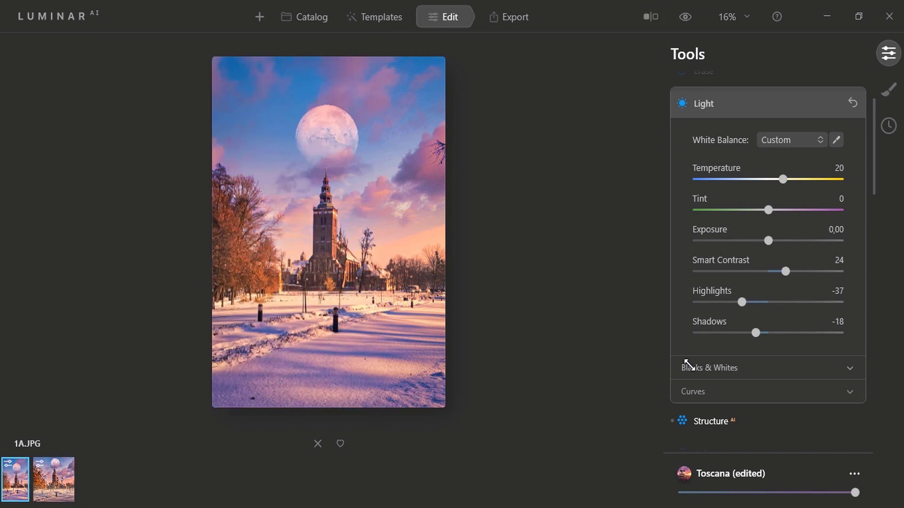
In Clone & Stamp, sample the lower-left snow and stamp it onto the foreground
scroll(697, 378, "down", 5)
scroll(700, 387, "down", 8)
scroll(703, 389, "down", 6)
scroll(703, 388, "down", 10)
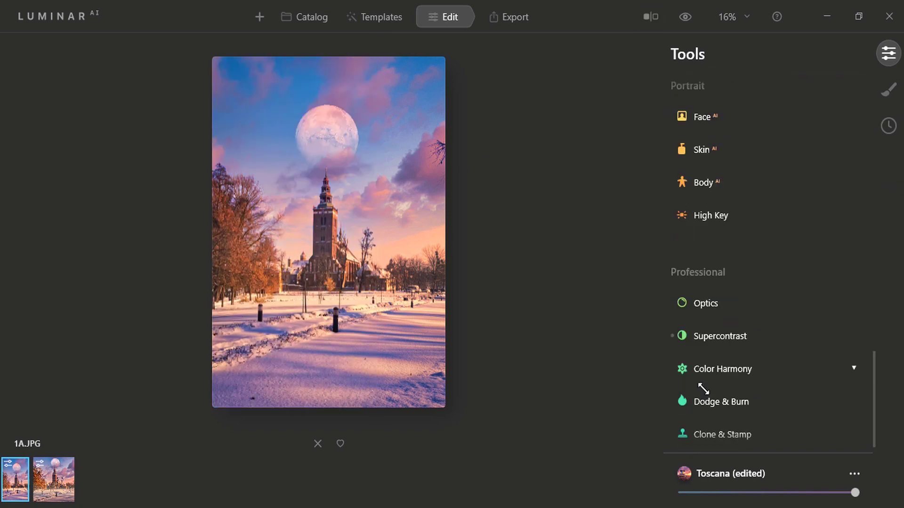
scroll(702, 389, "down", 1)
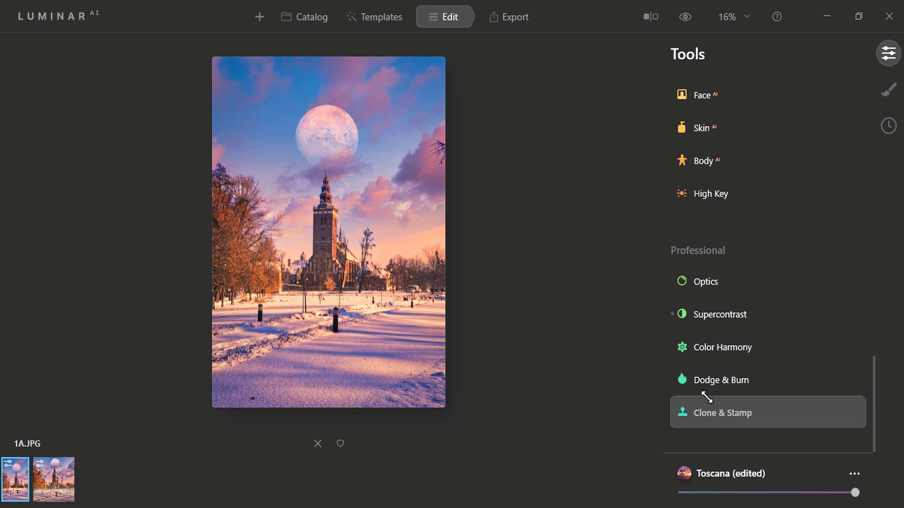
left_click(706, 401)
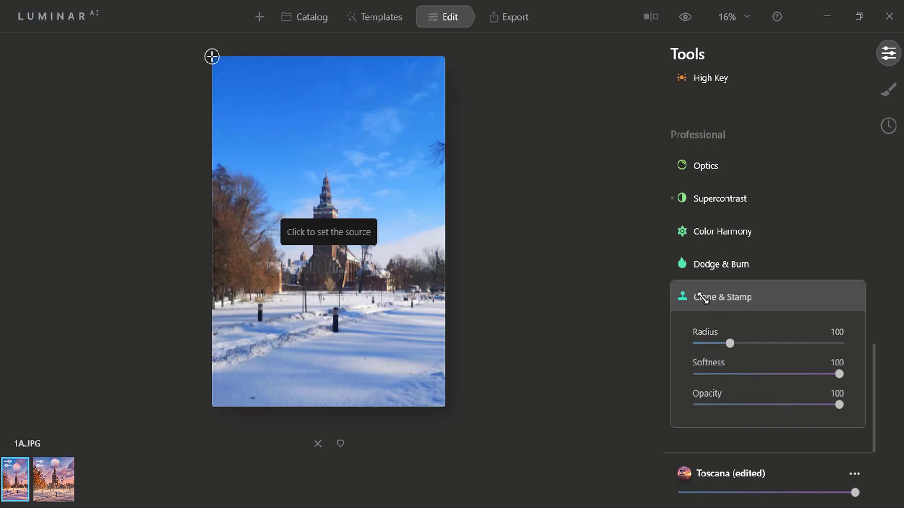
left_click(254, 398)
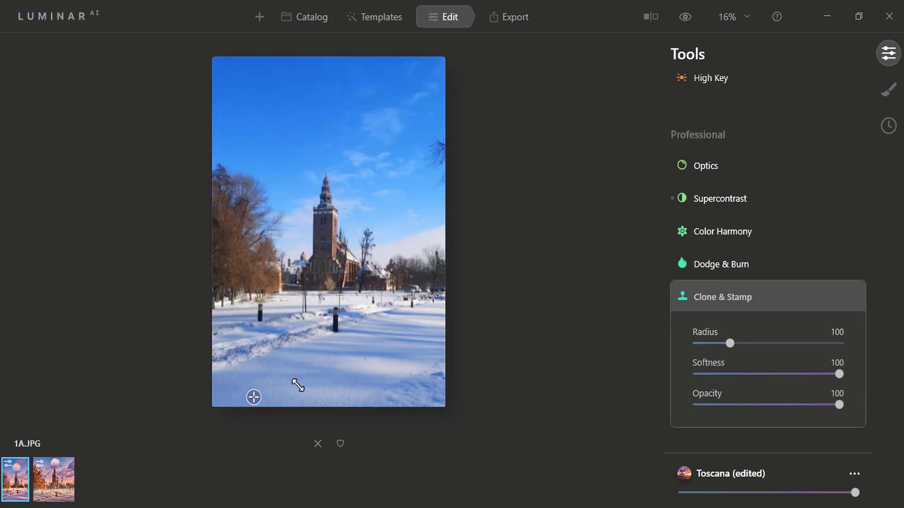
mouse_move(301, 385)
left_mouse_down()
mouse_move(284, 383)
mouse_move(366, 394)
left_mouse_up()
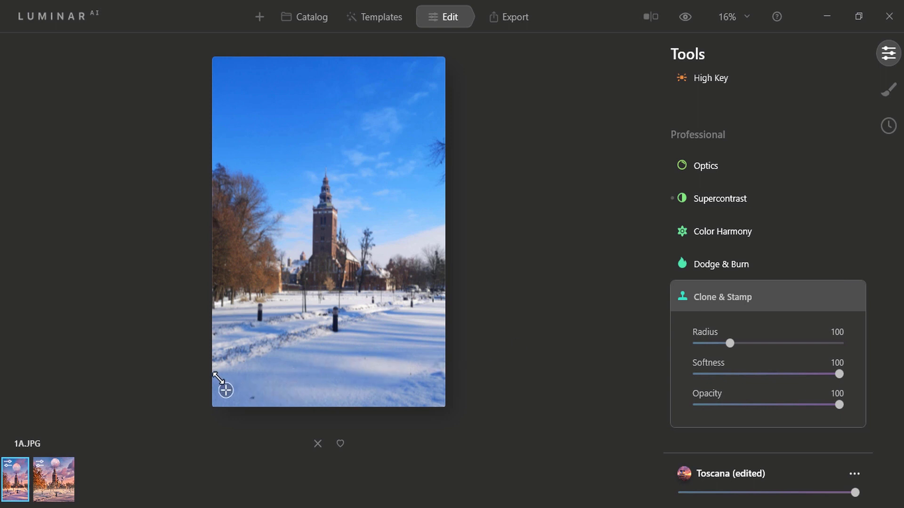
Undo a bad stamp, resample, and repaint snow over the bottom foreground spot
left_click(242, 380)
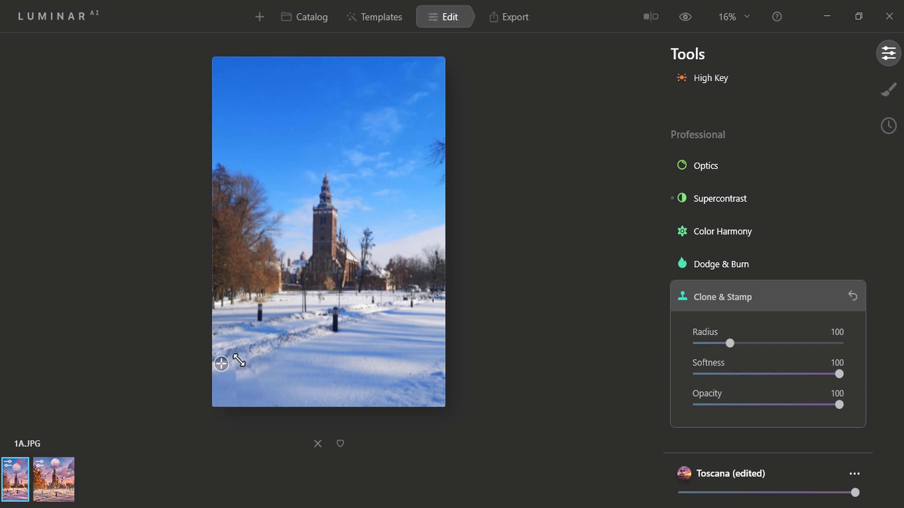
key("ctrl+z")
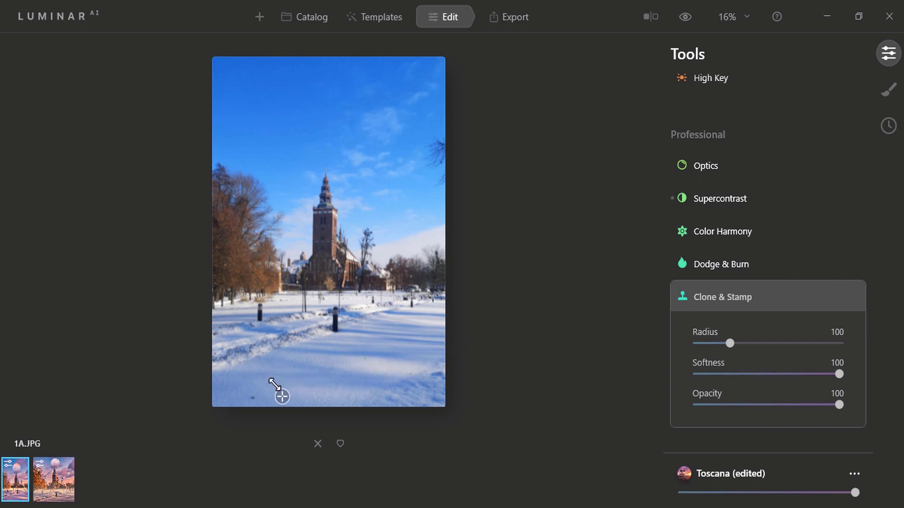
left_click(280, 398, "alt")
left_click_drag(247, 386, 307, 419)
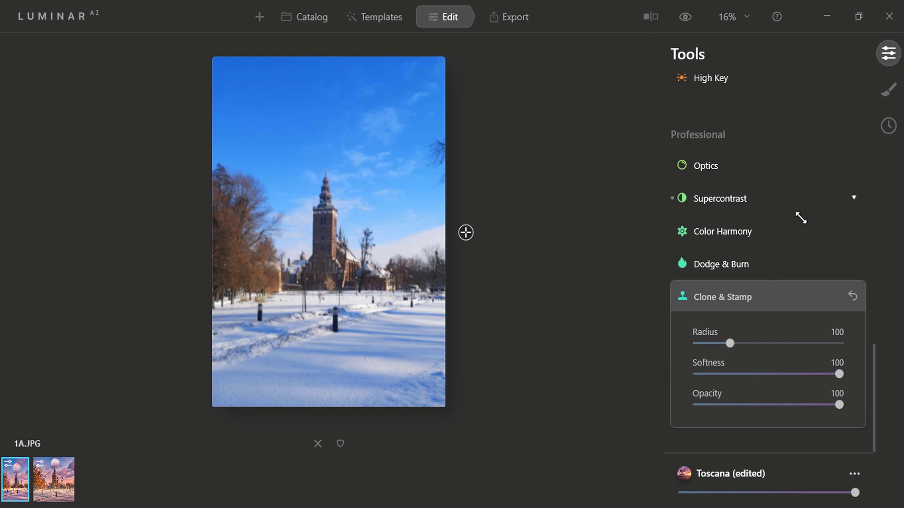
left_click(771, 253)
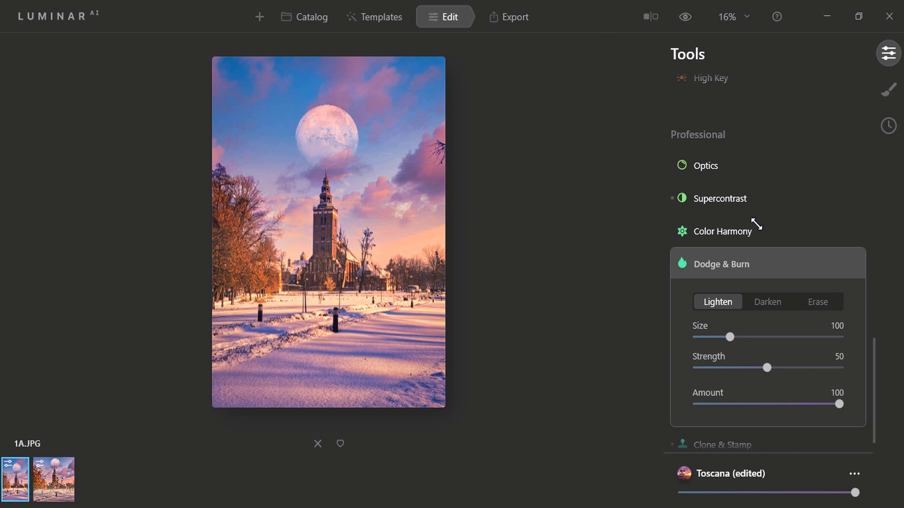
Expand Color Harmony, then sweep the Before/After divider to compare with the original
left_click(757, 225)
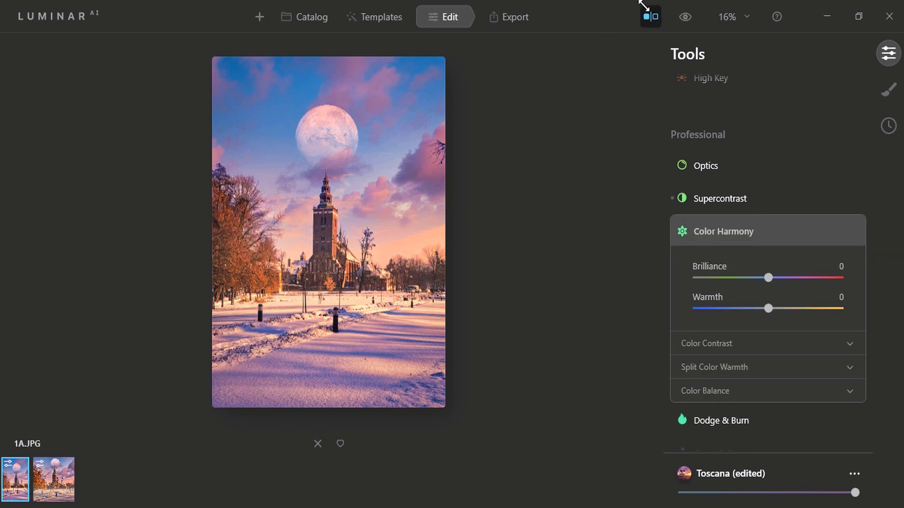
left_click(647, 13)
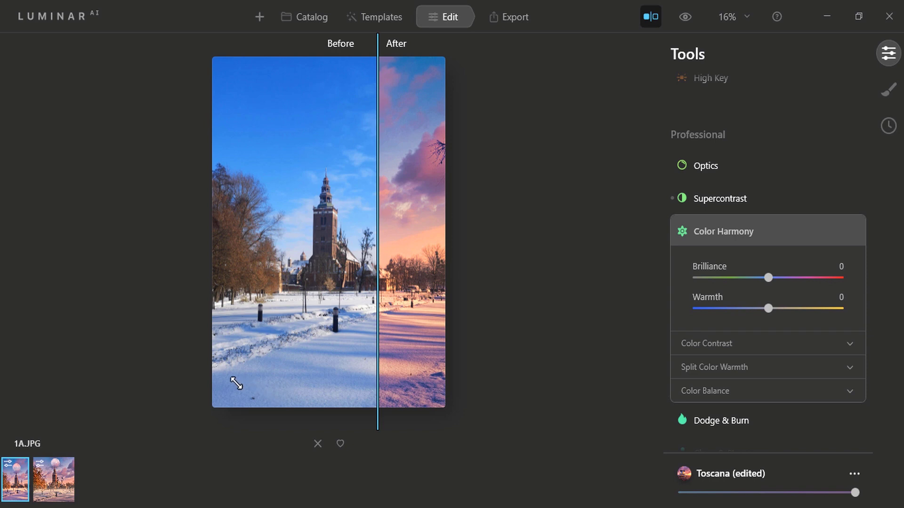
left_click_drag(372, 339, 138, 357)
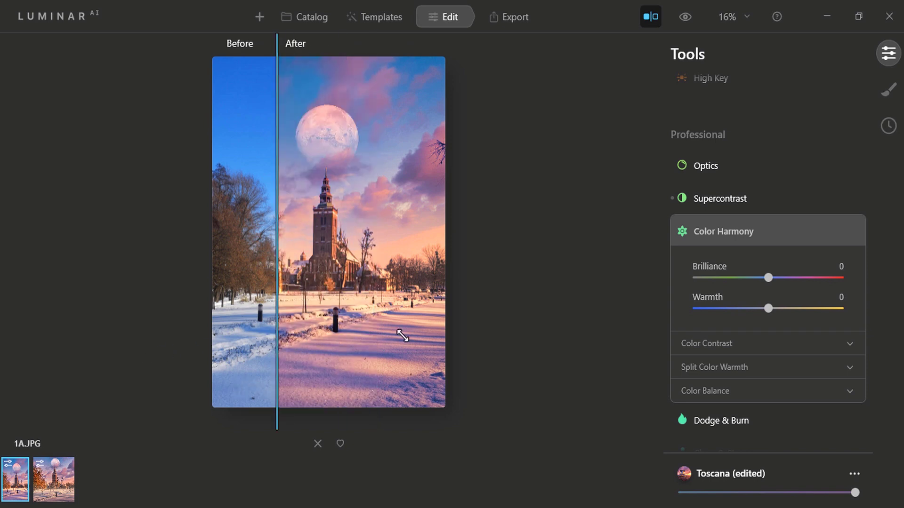
mouse_move(402, 335)
left_mouse_down()
mouse_move(132, 323)
mouse_move(474, 306)
mouse_move(156, 313)
left_mouse_up()
left_click(648, 15)
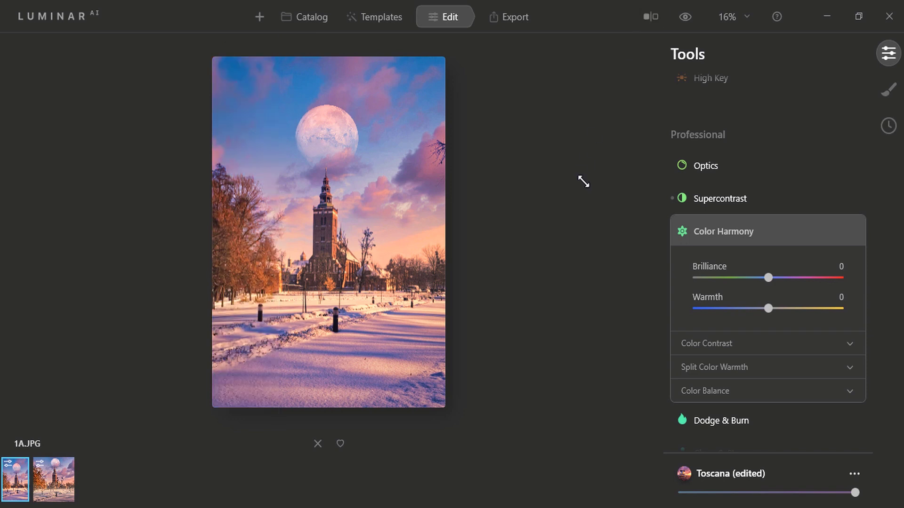